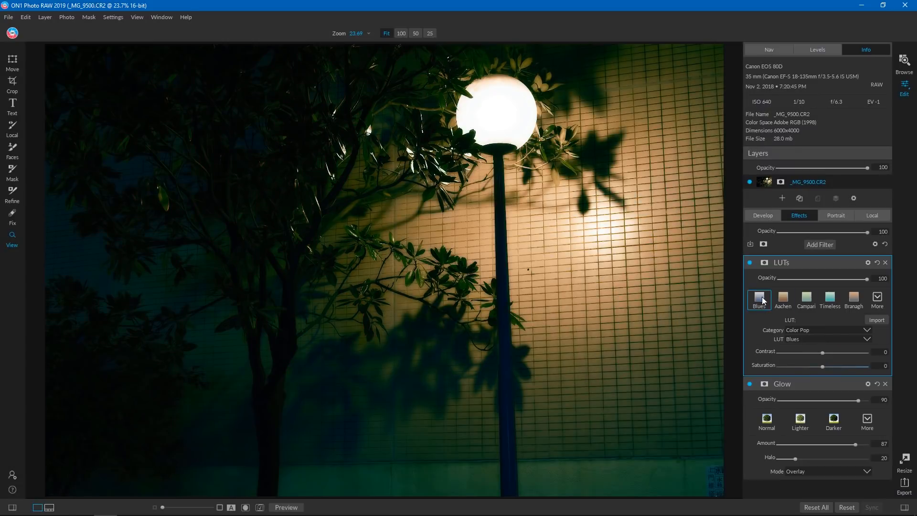
Apply the Focus LUT from the Color Grading category to the street lamp photo
click(866, 330)
click(832, 349)
click(832, 340)
scroll(831, 380, down, 3)
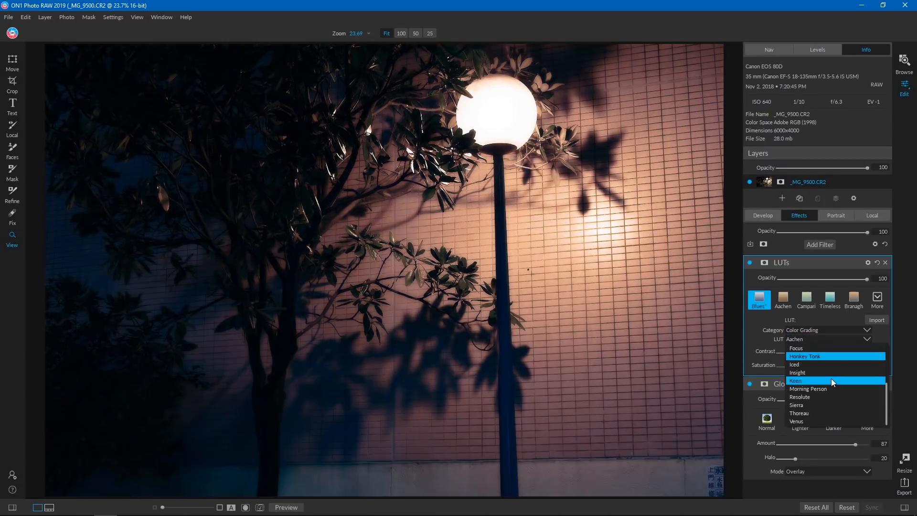
scroll(818, 377, up, 1)
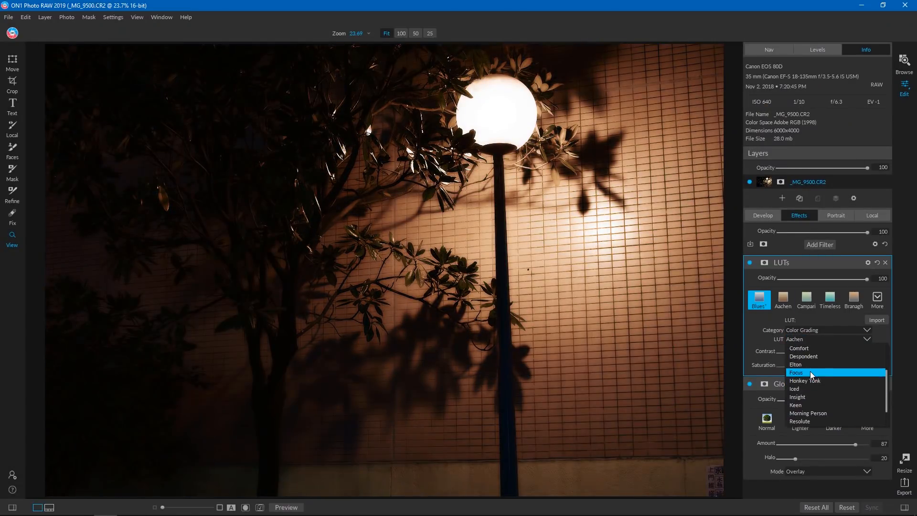
click(810, 372)
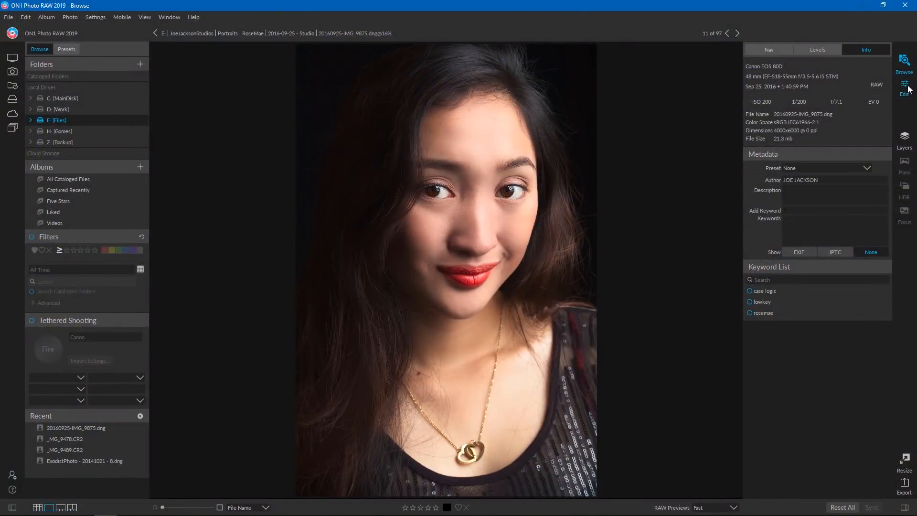
Open the studio portrait for editing and apply the automatic Portrait retouching to the face
click(908, 88)
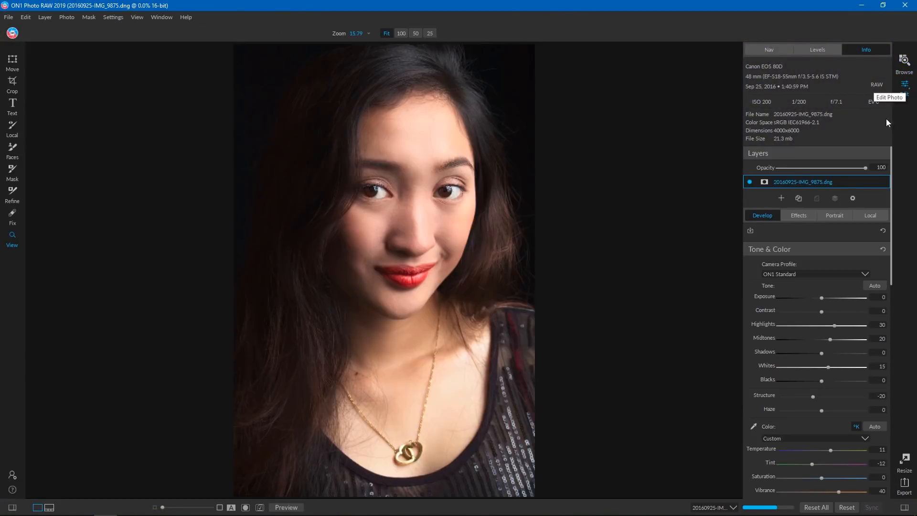
click(798, 215)
click(836, 216)
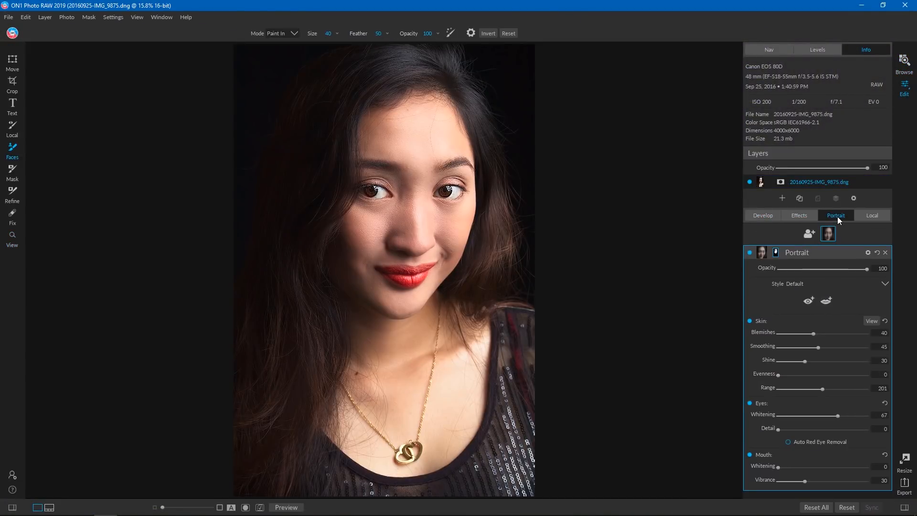
View the folder photos offered for adding as a layer, without adding one
click(783, 197)
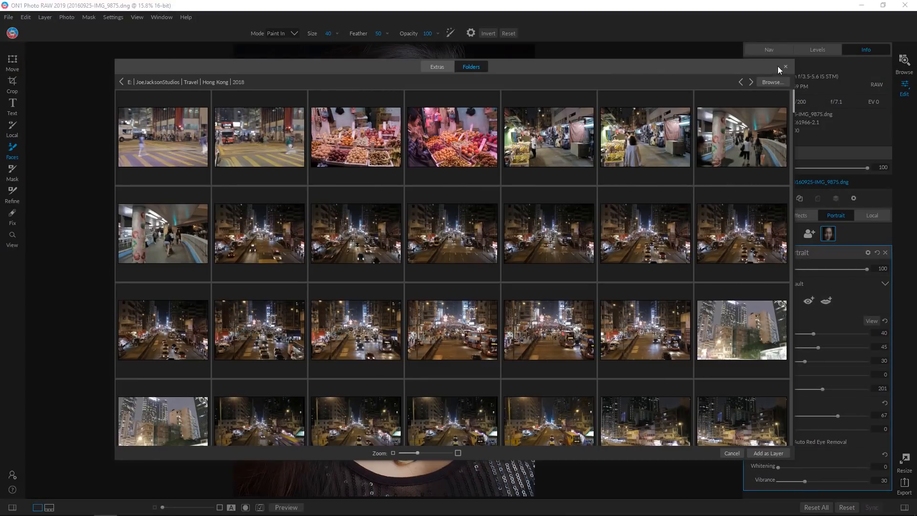
click(731, 454)
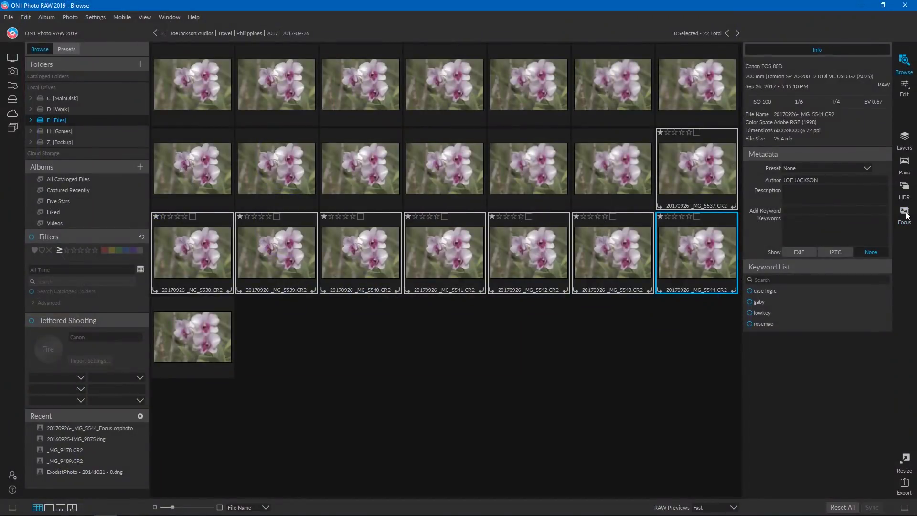
Focus-stack the eight selected orchid photos with a narrowed depth-of-field range and save the result
click(904, 213)
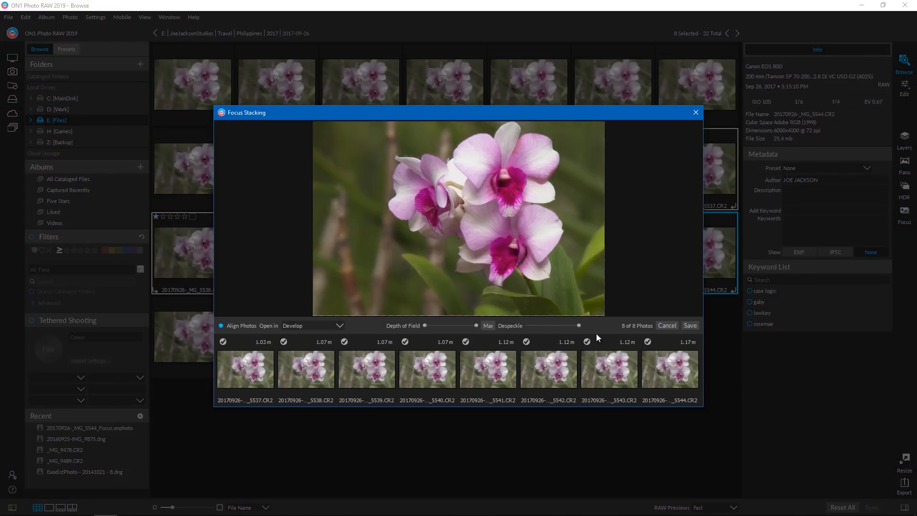
drag(425, 326, 462, 328)
click(691, 326)
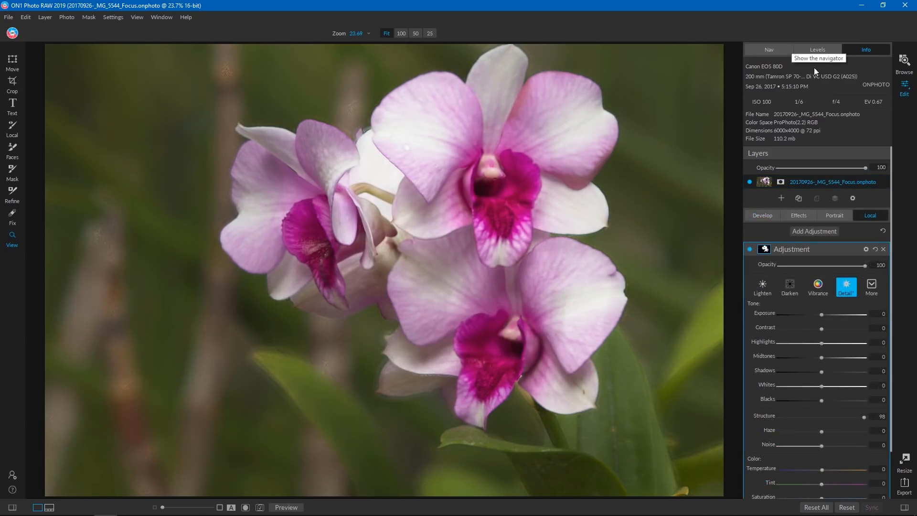
click(132, 506)
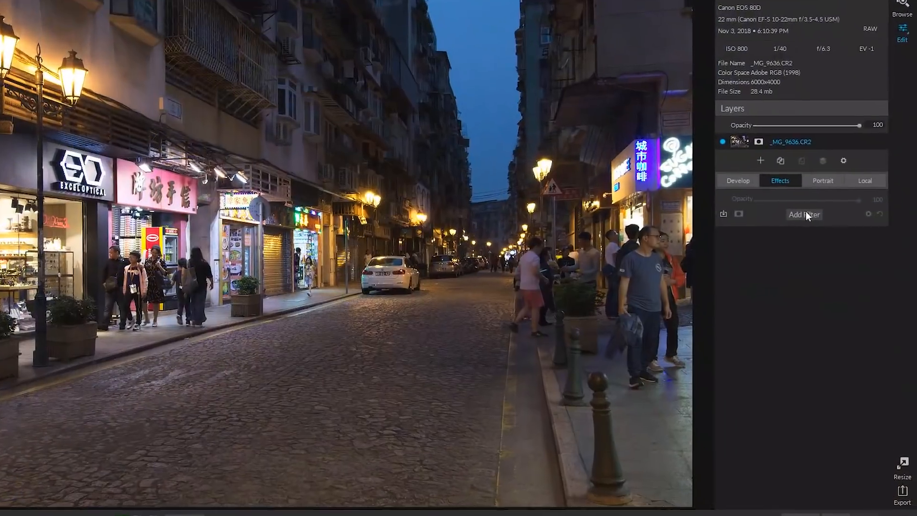
Try a LUTs filter with the Elton LUT at 100 opacity on the street photo, and remove the filter
click(806, 213)
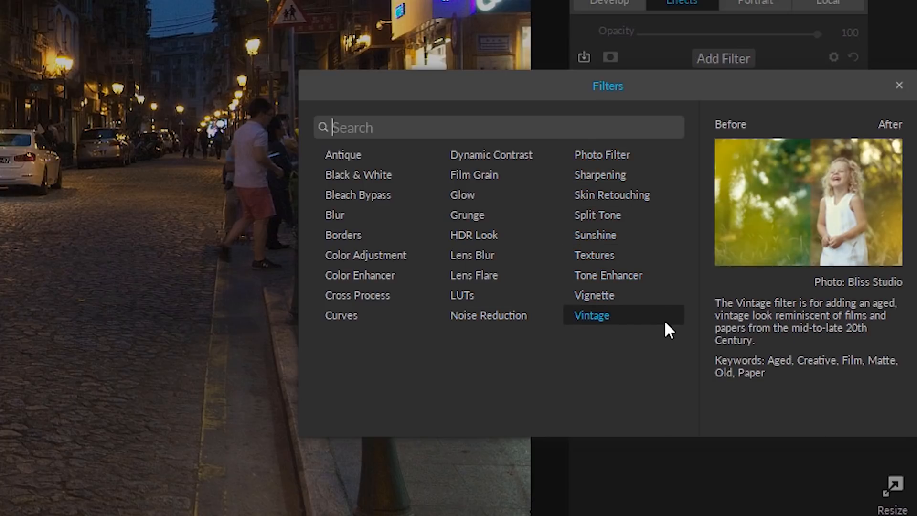
click(465, 291)
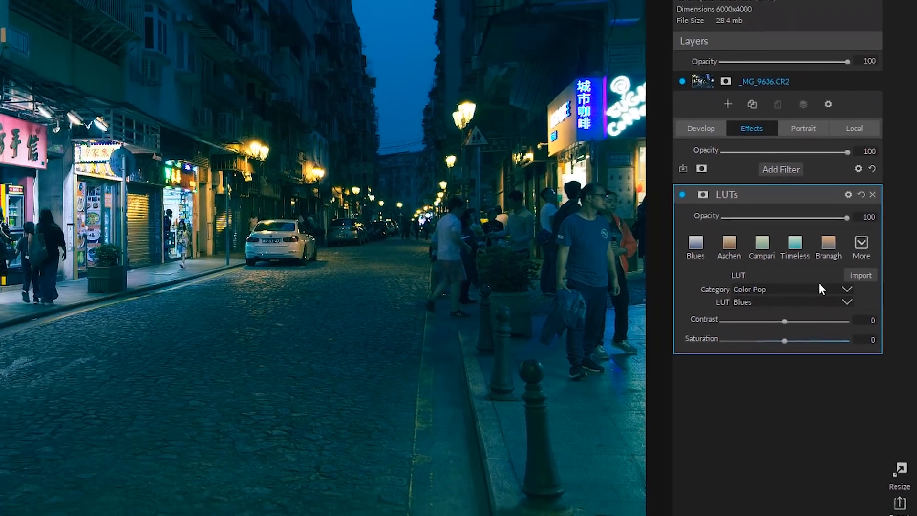
click(831, 301)
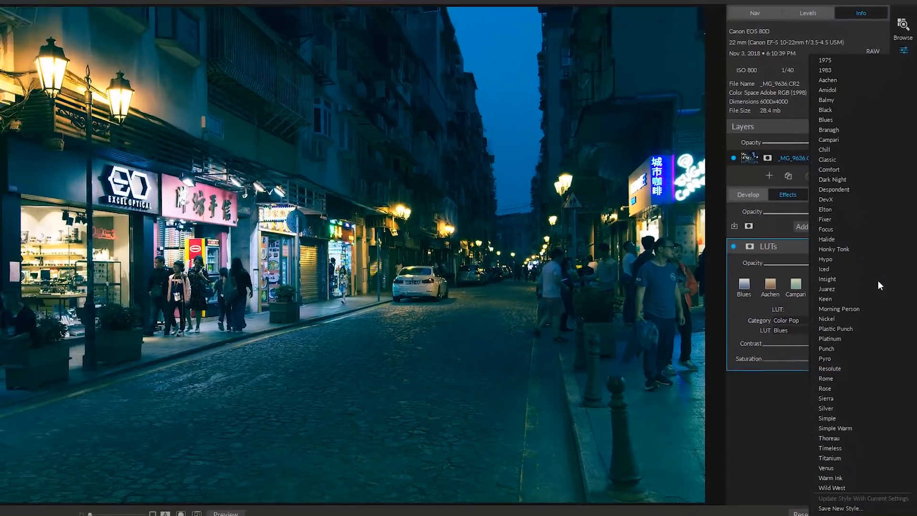
click(828, 206)
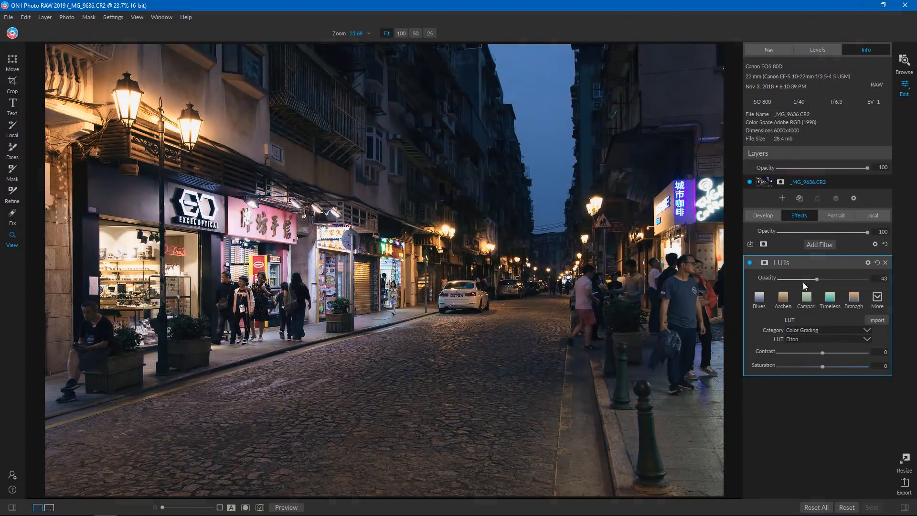
drag(817, 279, 902, 288)
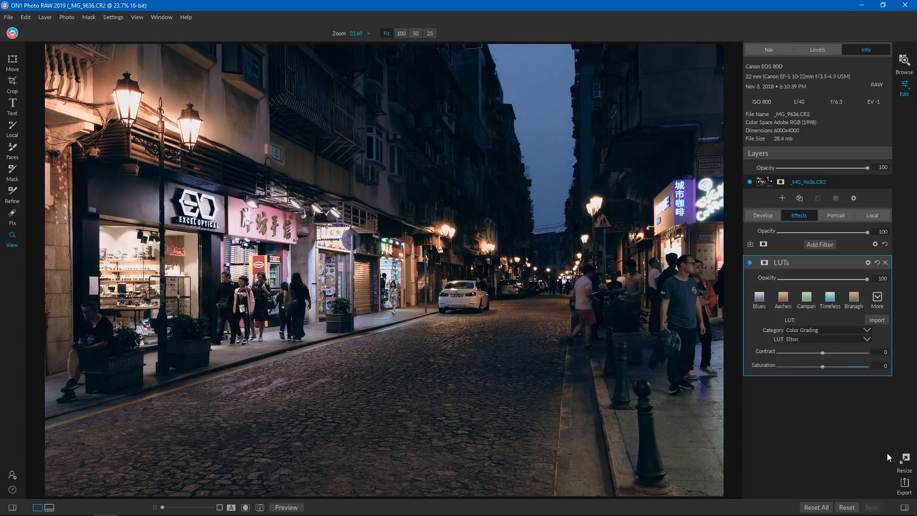
click(886, 262)
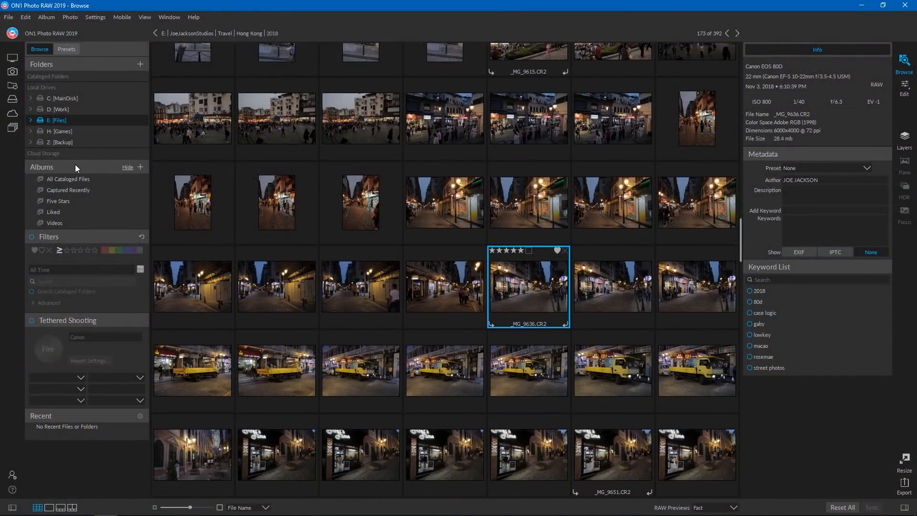
Create a new album named Macao
click(141, 166)
click(160, 173)
text(Macao)
key(Return)
click(84, 251)
click(53, 247)
Add the keywords macao, 2018, 80d and street to the selected street photo _MG_9636.CR2
scroll(538, 257, up, 2)
scroll(538, 261, down, 10)
scroll(535, 268, up, 5)
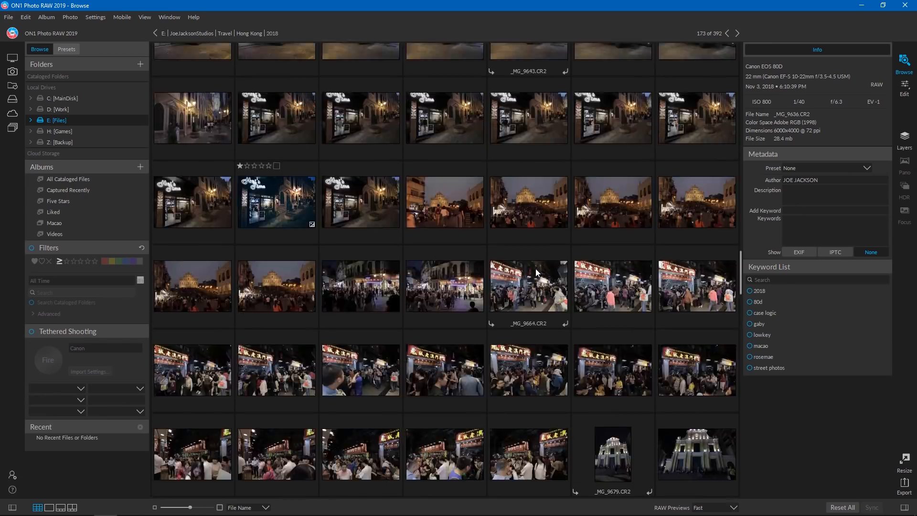
click(791, 211)
text(ma)
key(Return)
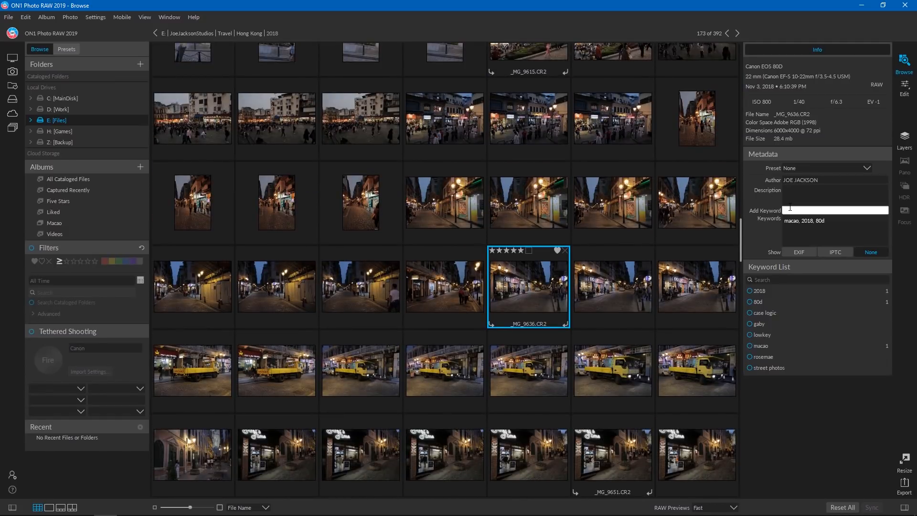
text(street)
key(Return)
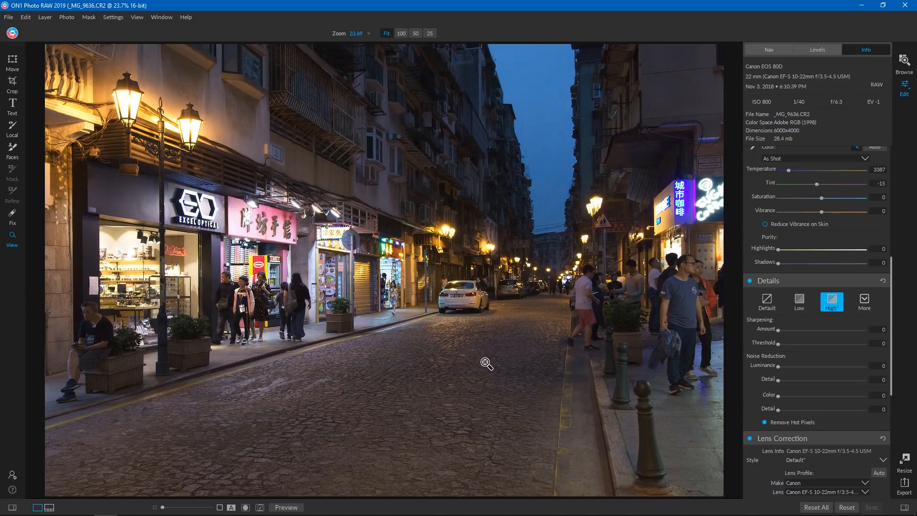
scroll(833, 382, up, 4)
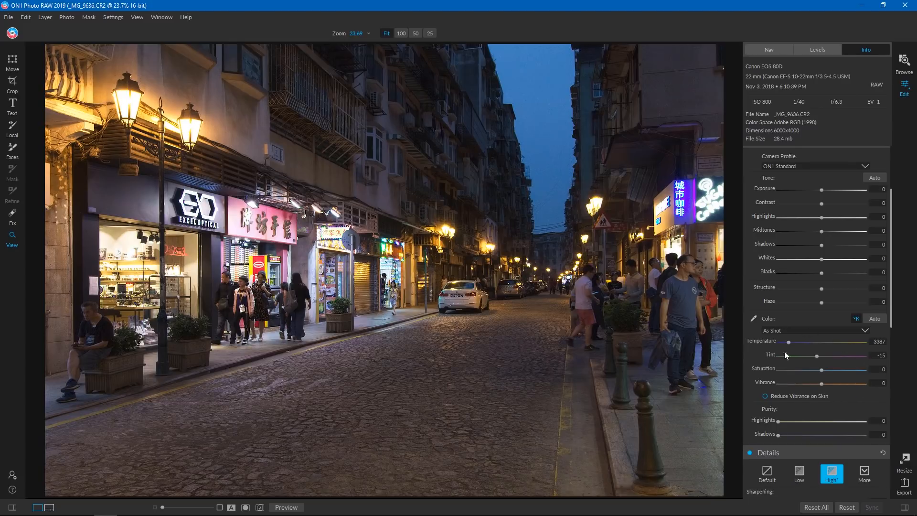
scroll(818, 338, up, 3)
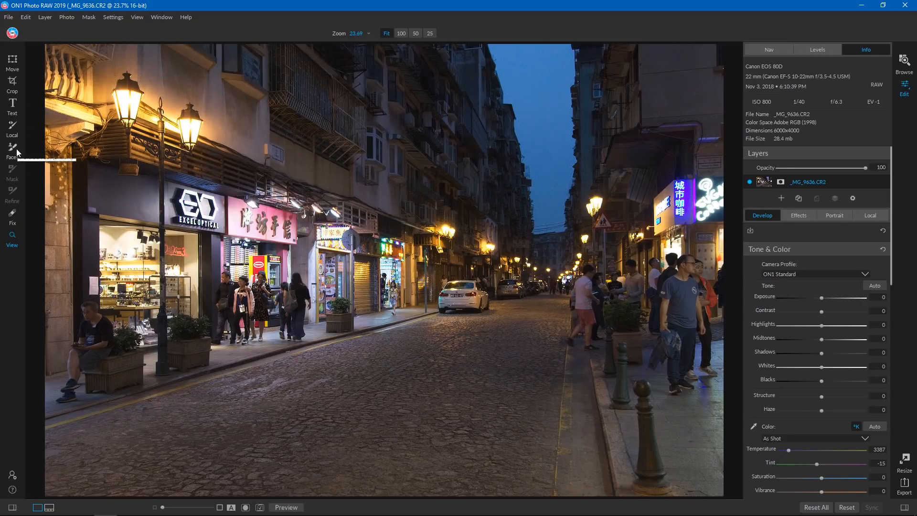
click(12, 214)
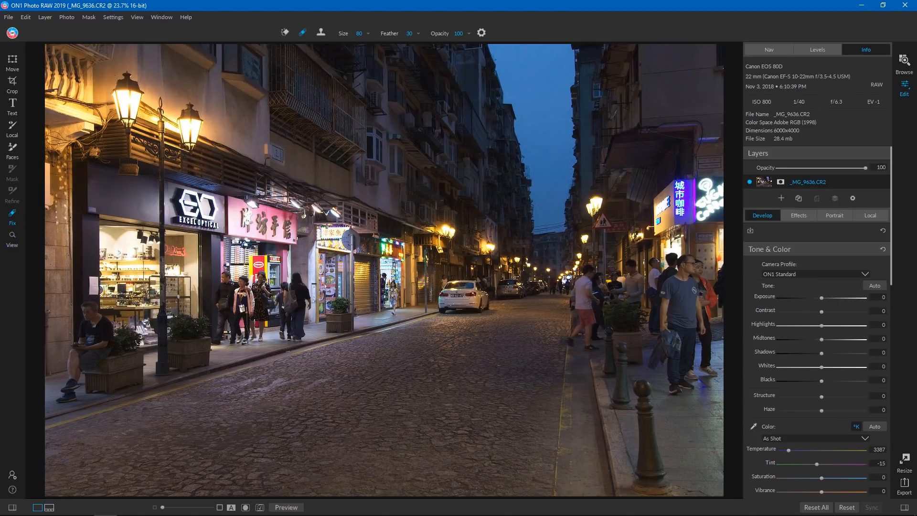
click(15, 236)
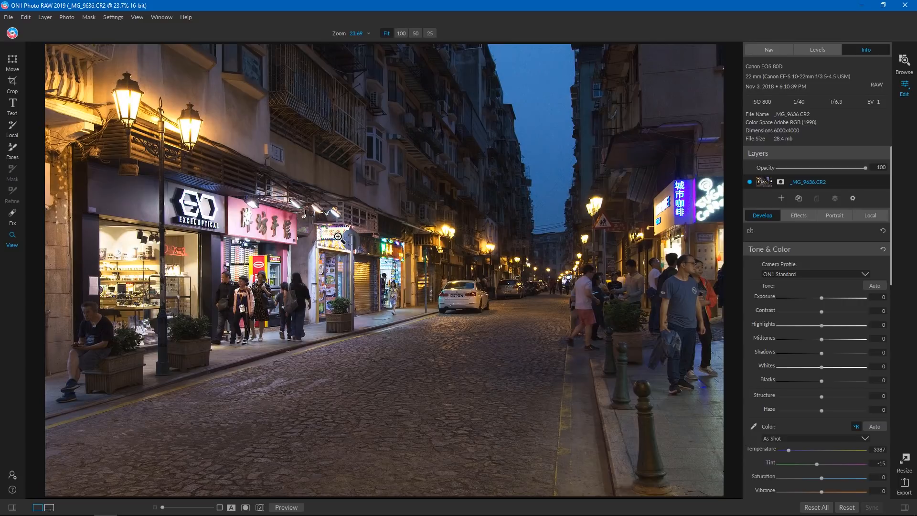
Crop the street photo to 16x9, keeping its upper edge and trimming only the foreground
click(14, 83)
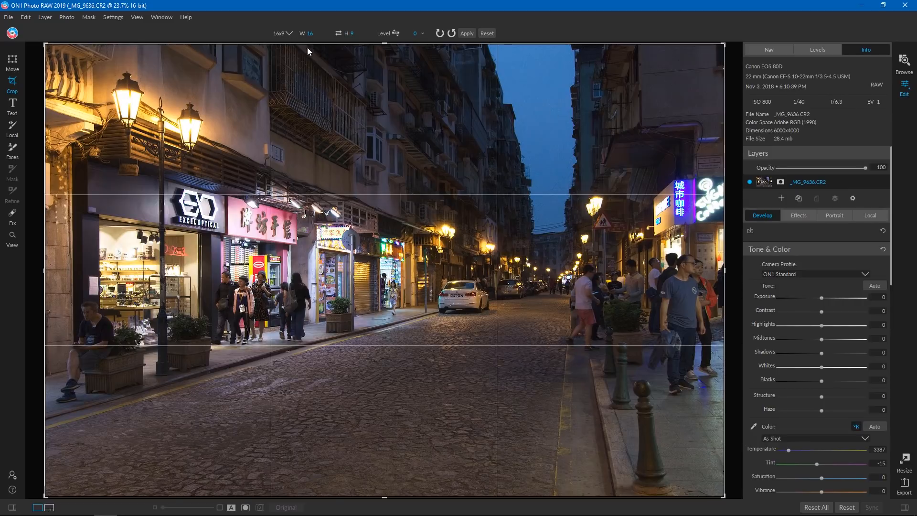
click(289, 33)
click(257, 116)
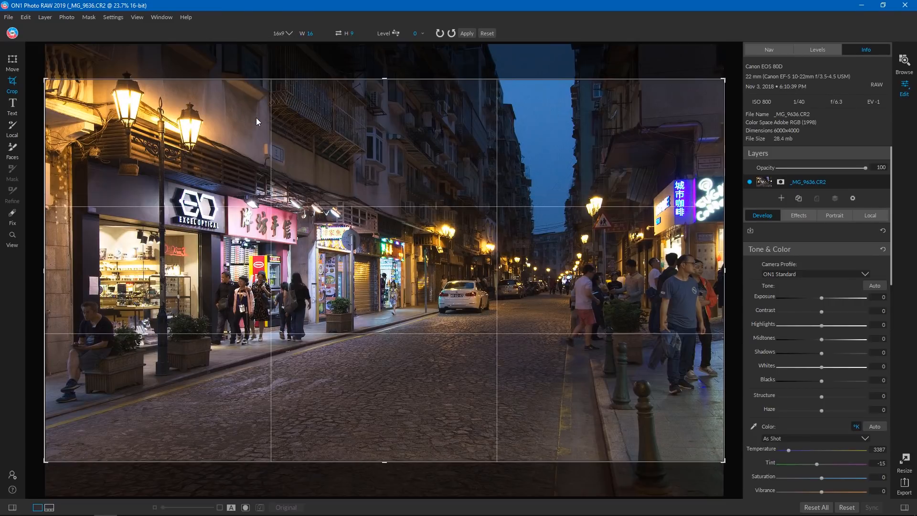
drag(377, 321, 372, 357)
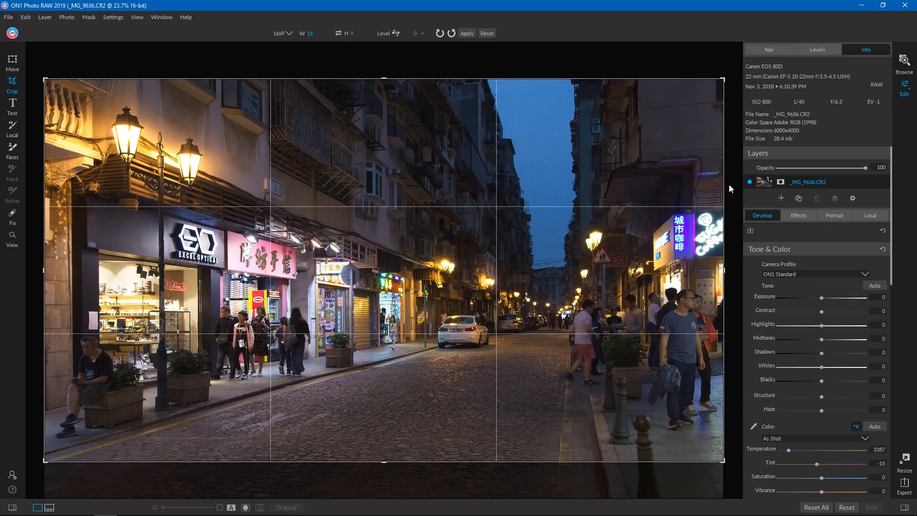
click(463, 32)
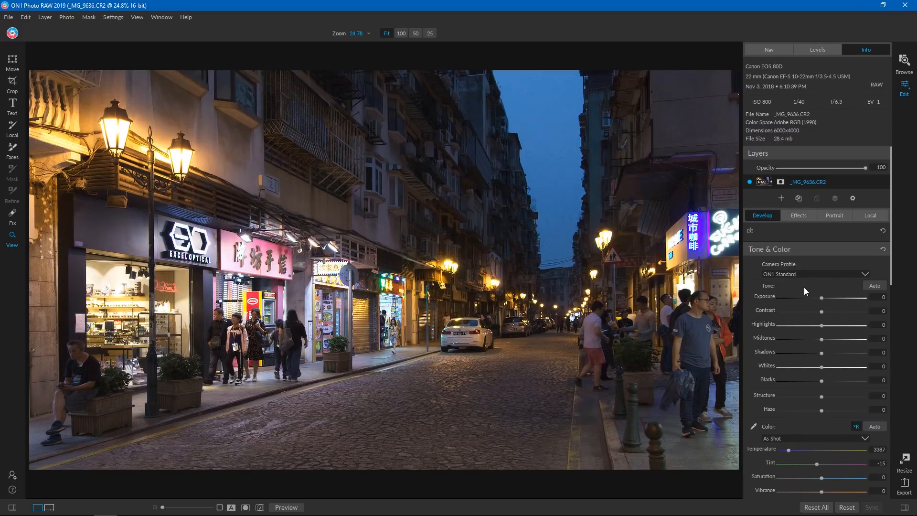
Set the street photo's camera profile to Camera Landscape
scroll(802, 284, down, 2)
click(862, 213)
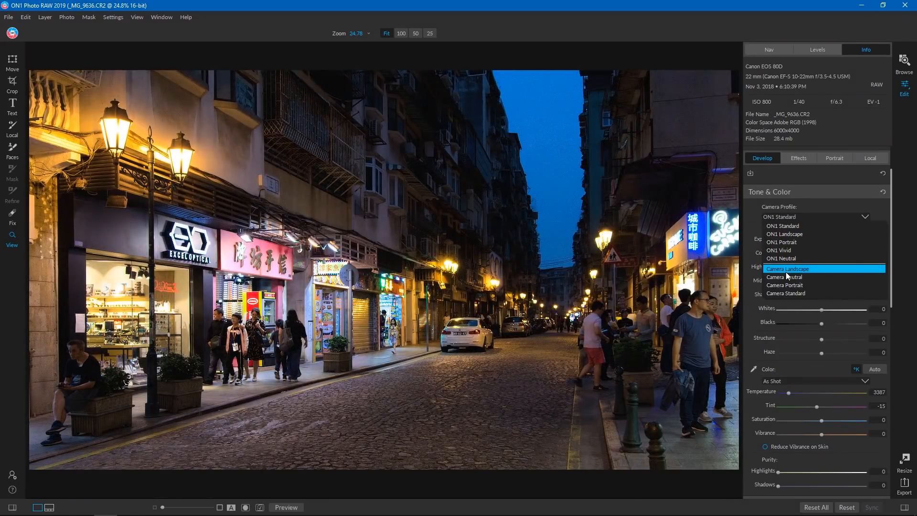
click(786, 270)
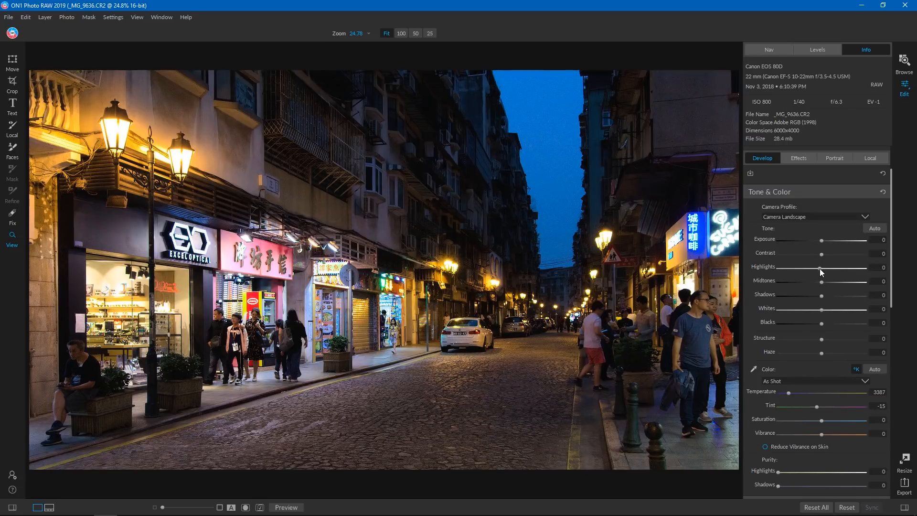
Set the tone values to Highlights -100, Whites 10 and Shadows 5
drag(821, 269, 762, 269)
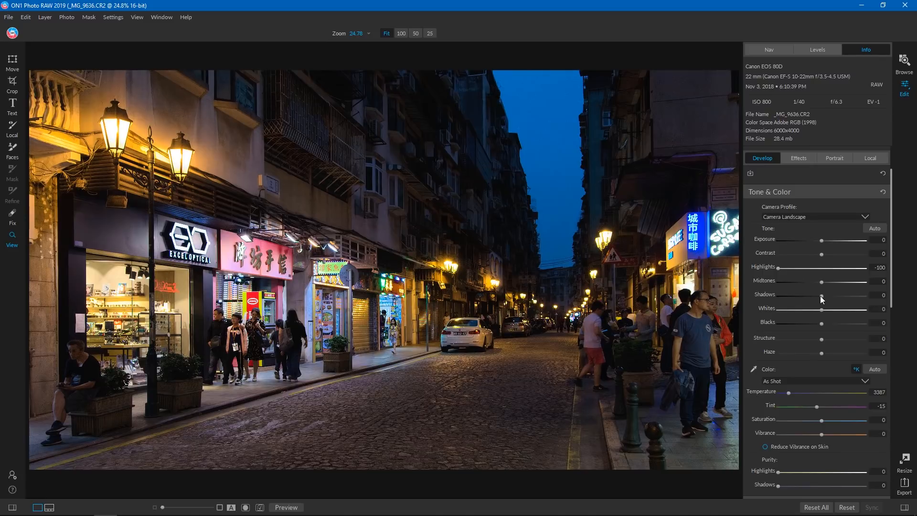
drag(822, 311, 830, 313)
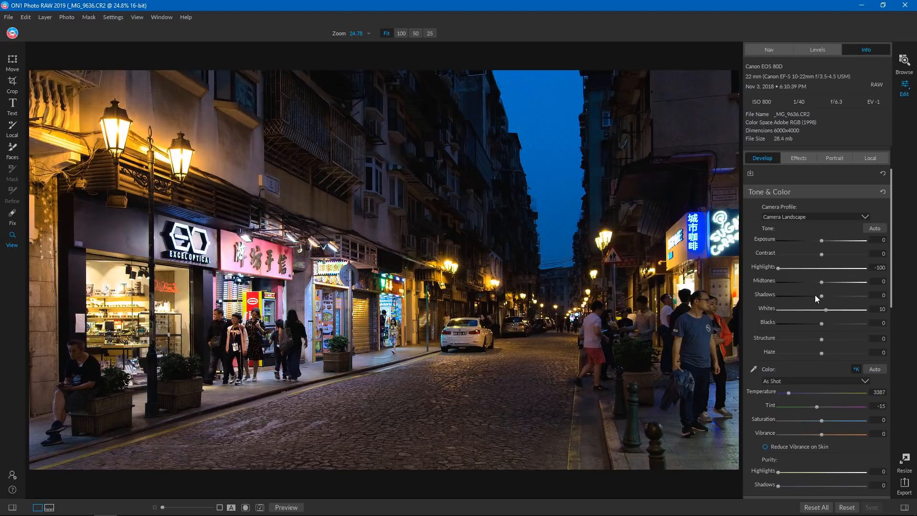
mouse_move(819, 296)
mouse_down()
mouse_move(779, 297)
mouse_move(881, 311)
mouse_move(818, 309)
mouse_up()
drag(823, 298, 825, 299)
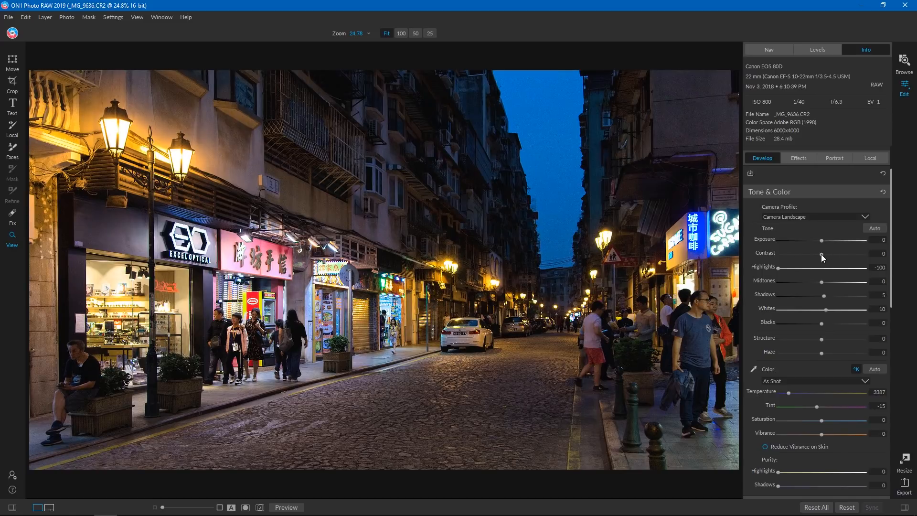
Try a contrast adjustment on the street photo and return Contrast to 0
mouse_move(821, 254)
mouse_down()
mouse_move(850, 257)
mouse_move(809, 256)
mouse_move(847, 263)
mouse_move(821, 260)
mouse_up()
click(882, 254)
text(0)
key(Return)
Set Structure to 10, then try a haze adjustment and return Haze to 0
mouse_move(821, 340)
mouse_down()
mouse_move(853, 341)
mouse_move(767, 337)
mouse_move(821, 339)
mouse_up()
mouse_move(822, 352)
mouse_down()
mouse_move(866, 357)
mouse_move(762, 349)
mouse_move(873, 364)
mouse_move(786, 361)
mouse_move(825, 363)
mouse_up()
click(878, 352)
text(0)
key(Return)
Set the color temperature to 4400 and Vibrance to 10 with Reduce Vibrance on Skin enabled
scroll(810, 423, down, 3)
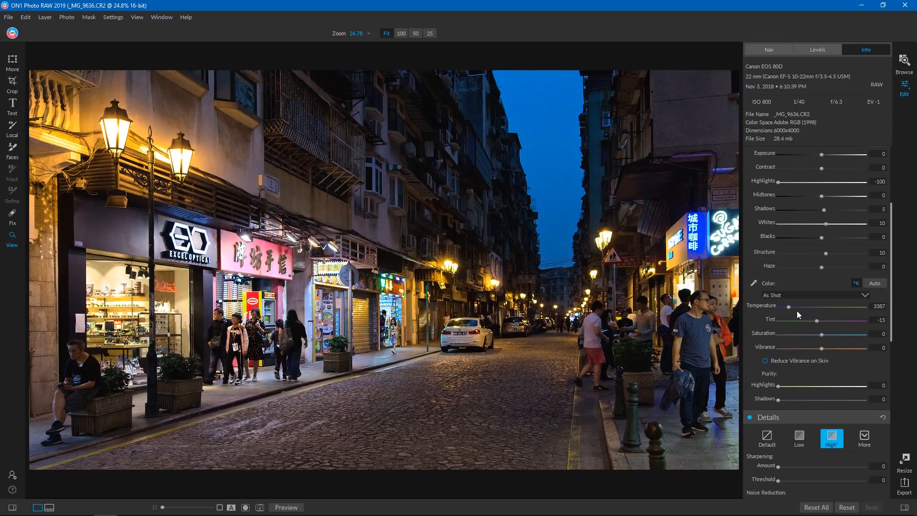
drag(790, 305, 802, 315)
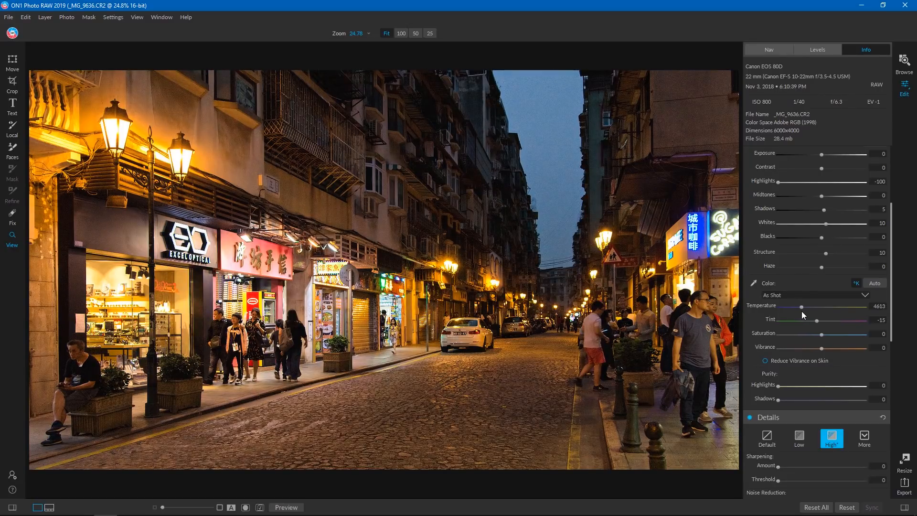
drag(799, 311, 798, 311)
mouse_move(823, 349)
mouse_down()
mouse_move(841, 350)
mouse_move(802, 346)
mouse_move(823, 346)
mouse_up()
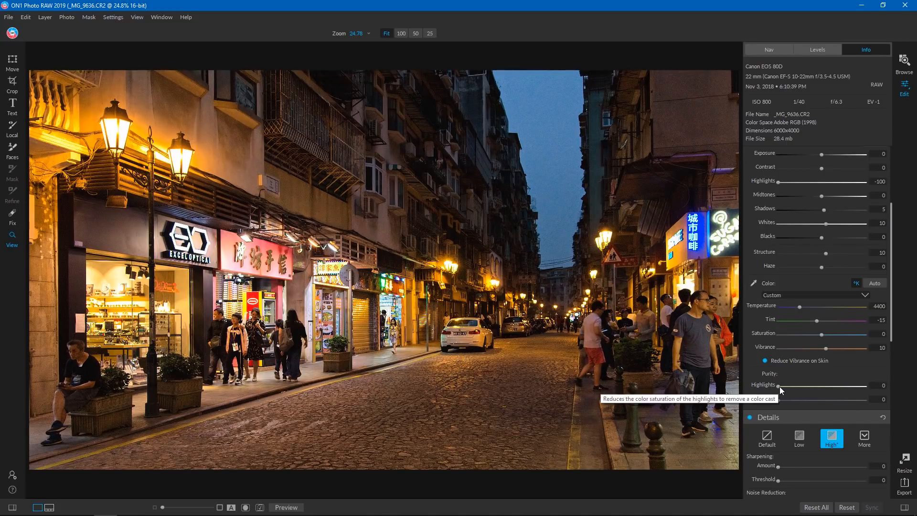
Try stronger Purity reductions on the photo's highlights and set Purity Highlights to 20
drag(780, 386, 810, 388)
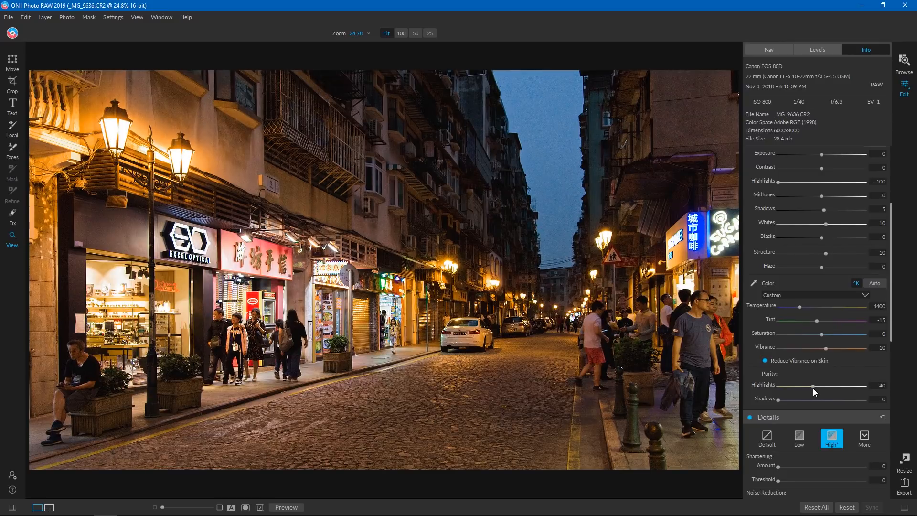
drag(813, 388, 709, 388)
drag(778, 388, 782, 390)
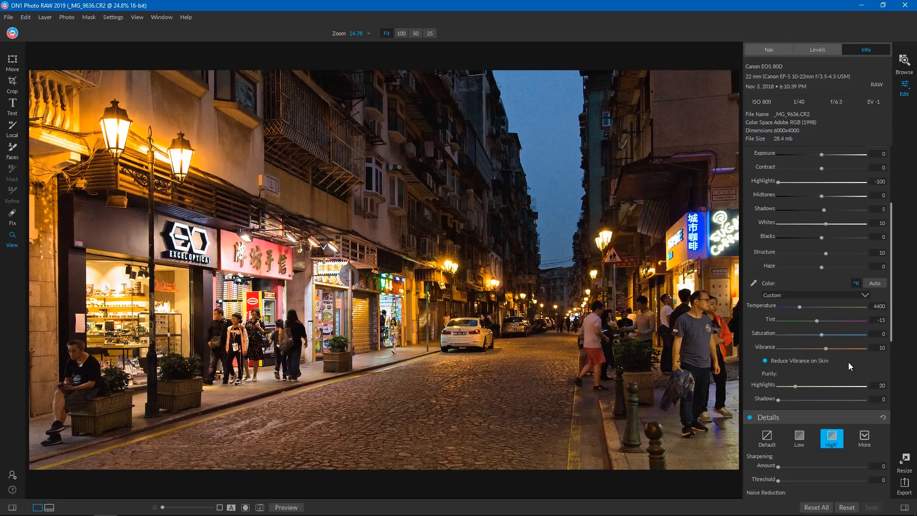
Apply the Low details preset, raise Luminance and Color noise reduction to 25, and check the sky at 100% zoom
scroll(850, 448, down, 4)
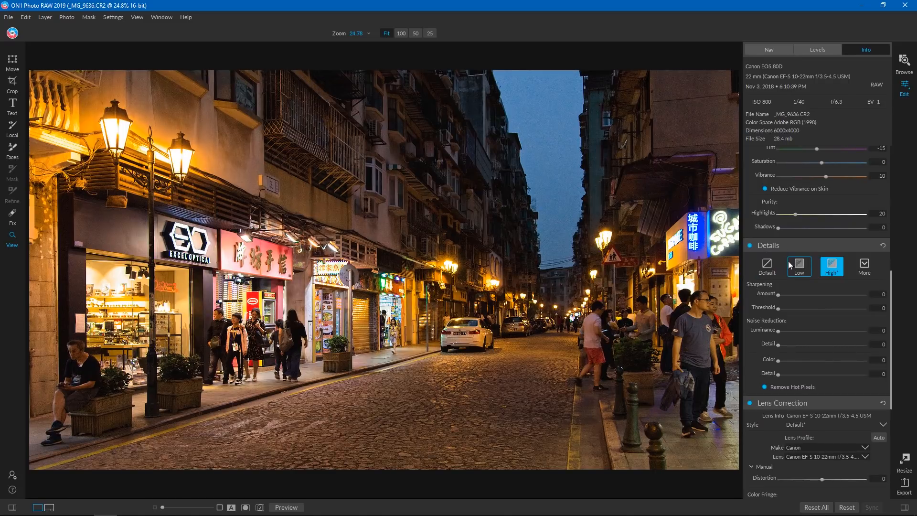
click(773, 269)
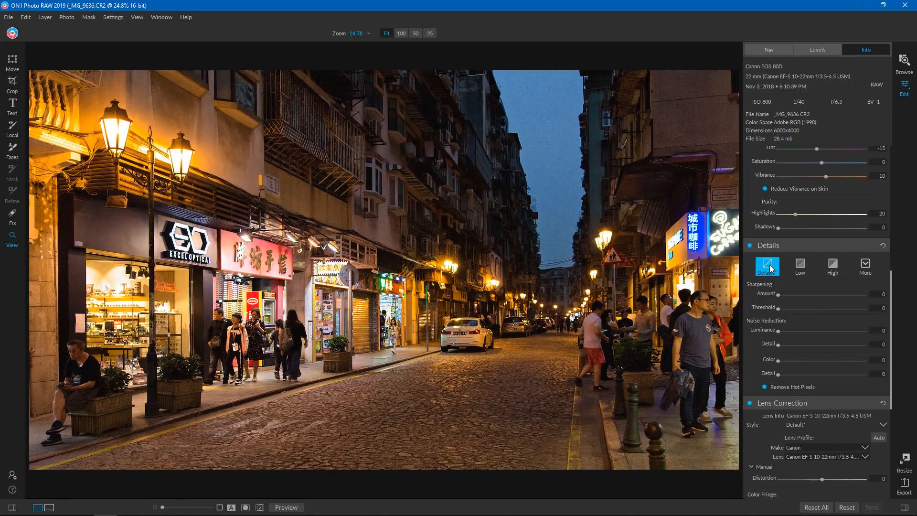
click(804, 264)
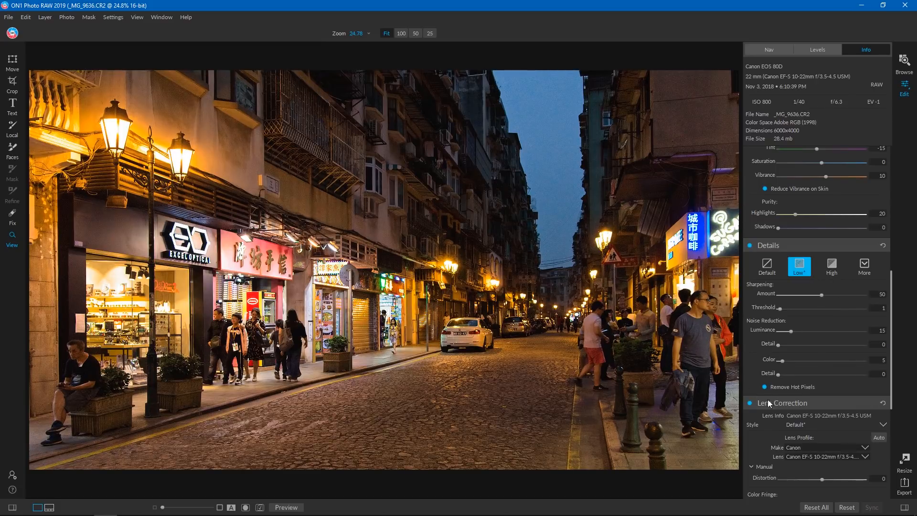
scroll(823, 384, down, 3)
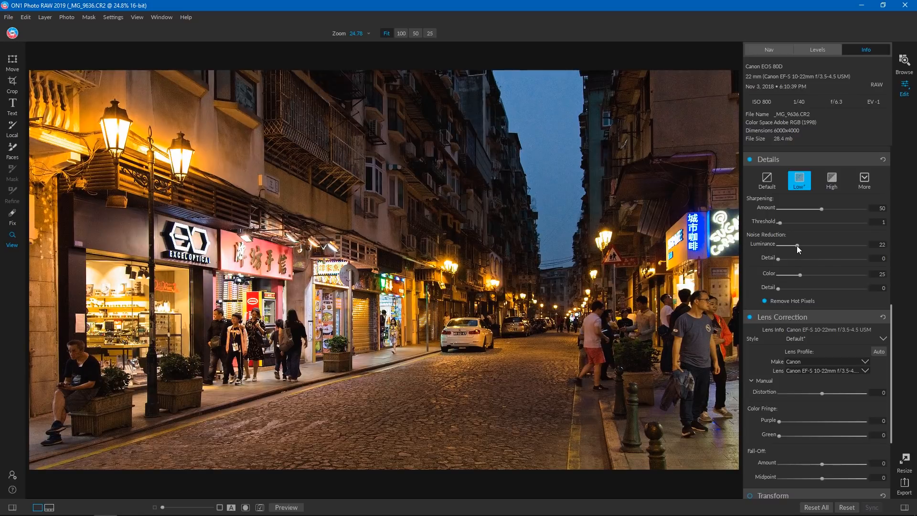
scroll(797, 245, down, 1)
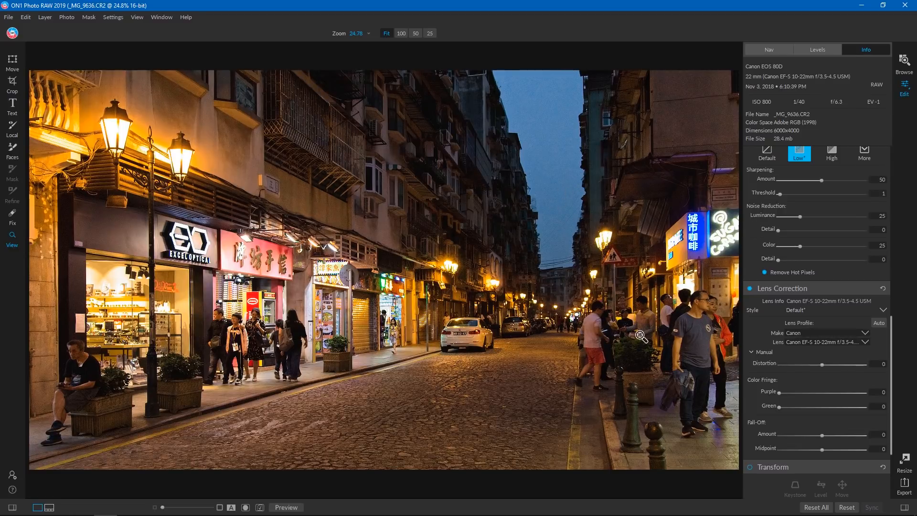
click(550, 249)
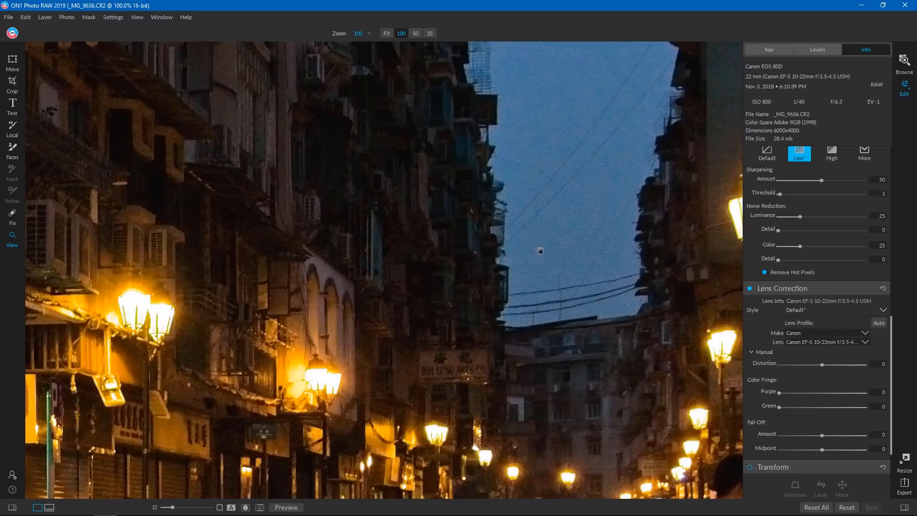
click(460, 269)
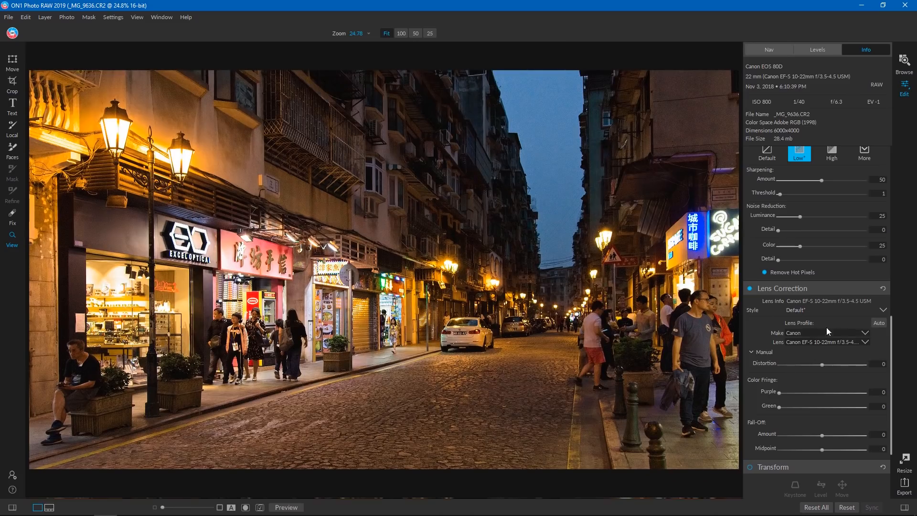
Review the Lens Correction and Transform settings
scroll(884, 325, down, 2)
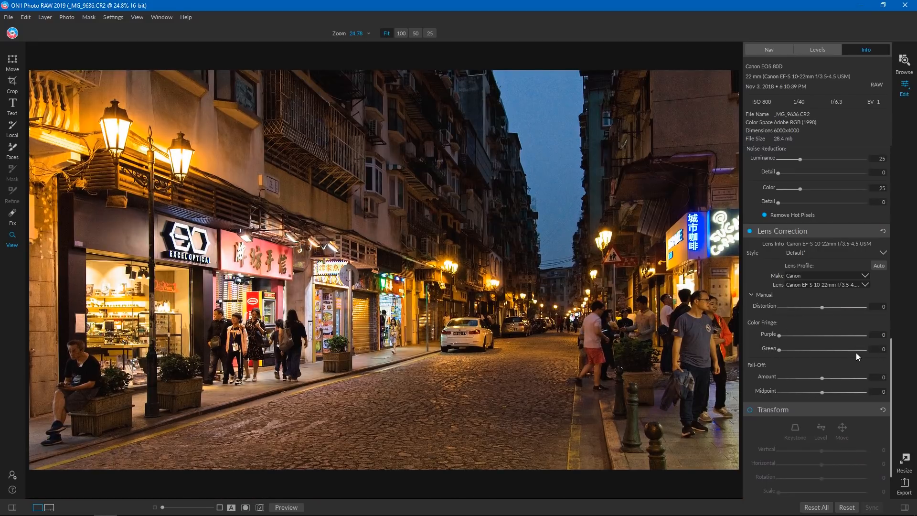
scroll(855, 353, down, 2)
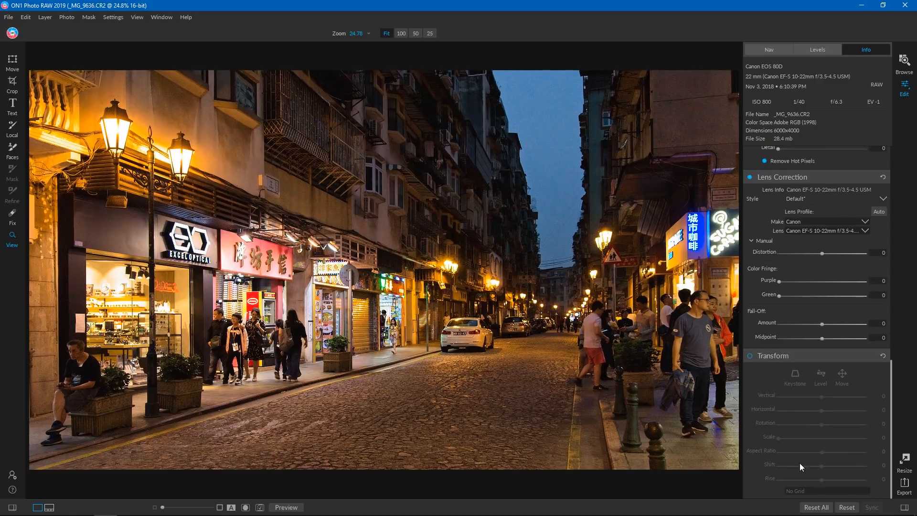
scroll(813, 358, up, 3)
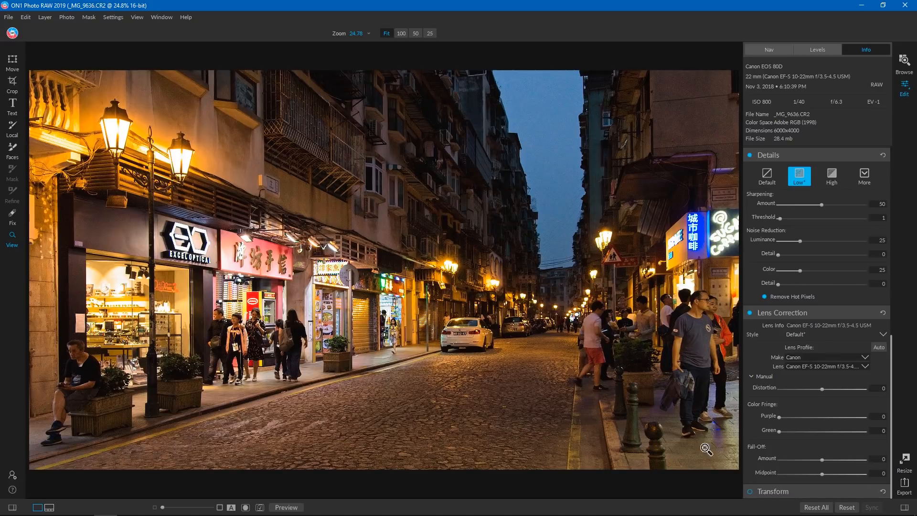
View the photos available for a new layer without adding one, and try the layer's opacity, returning it to 100
scroll(818, 374, up, 10)
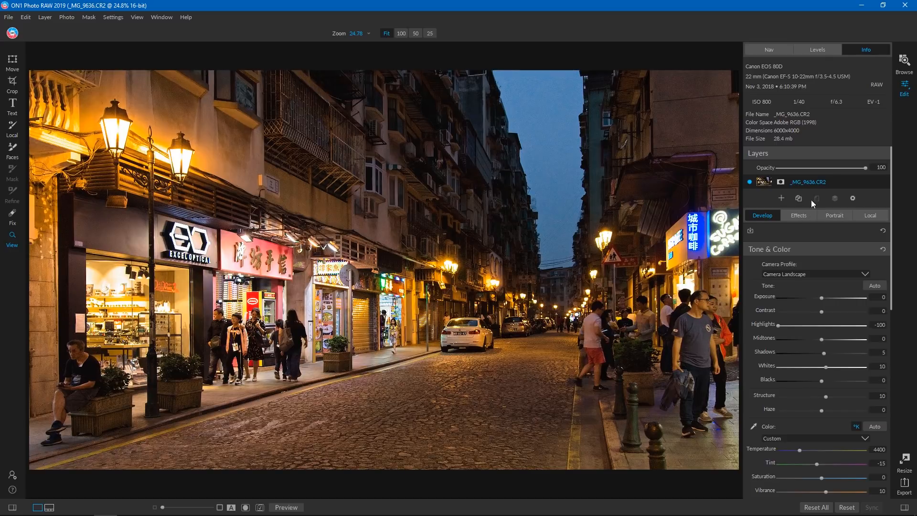
click(783, 198)
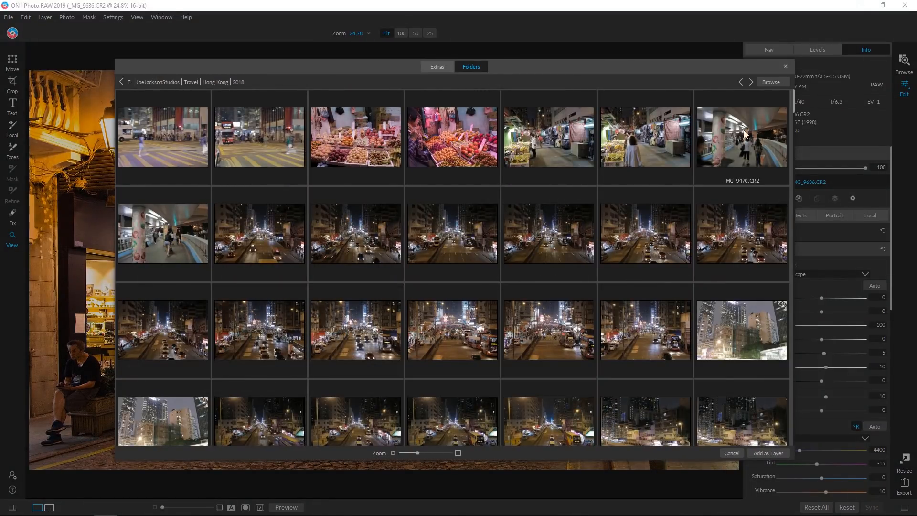
click(786, 68)
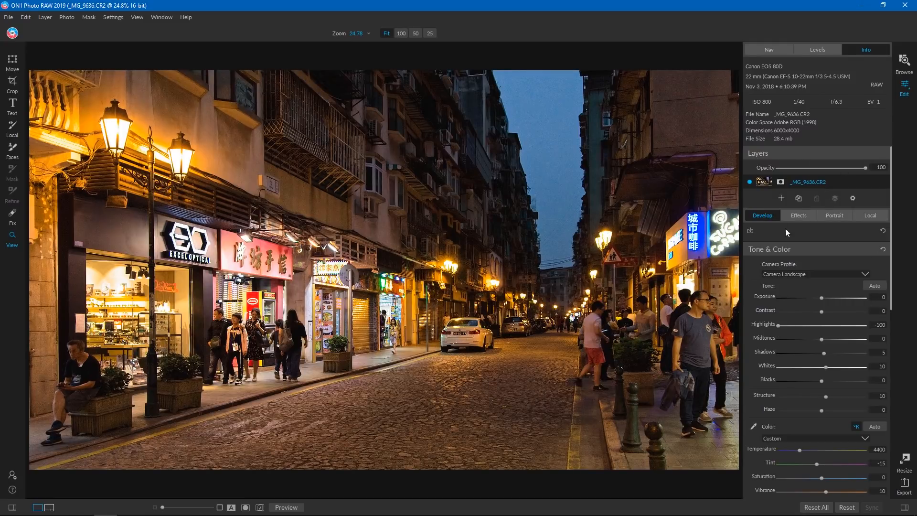
drag(867, 168, 898, 172)
Add a LUTs filter to the street photo's effects
click(792, 215)
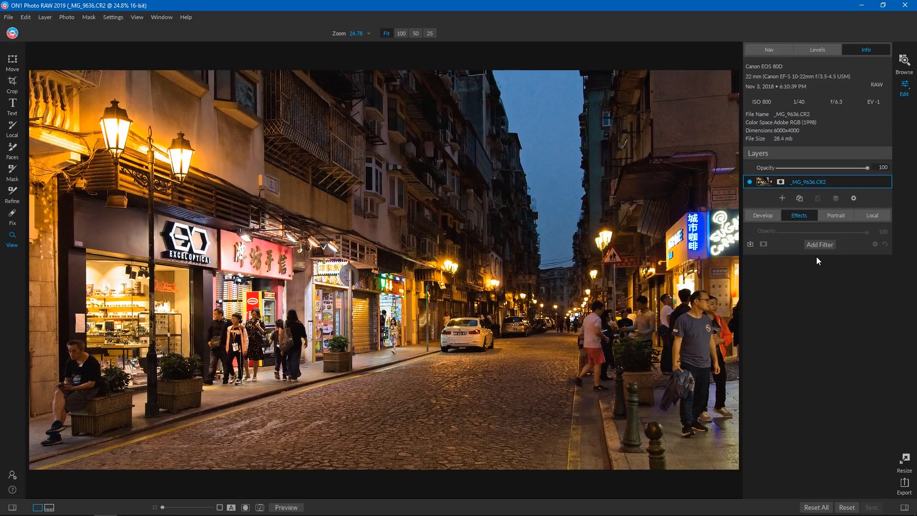
click(821, 245)
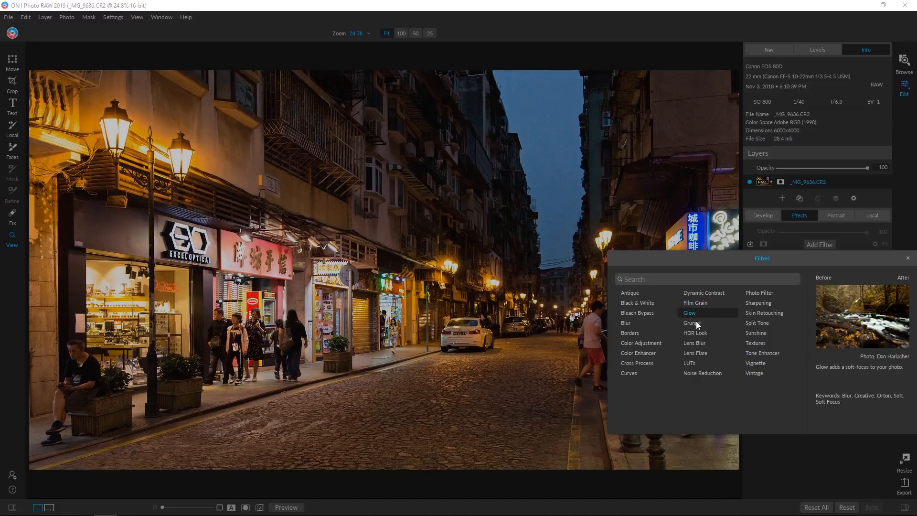
click(692, 364)
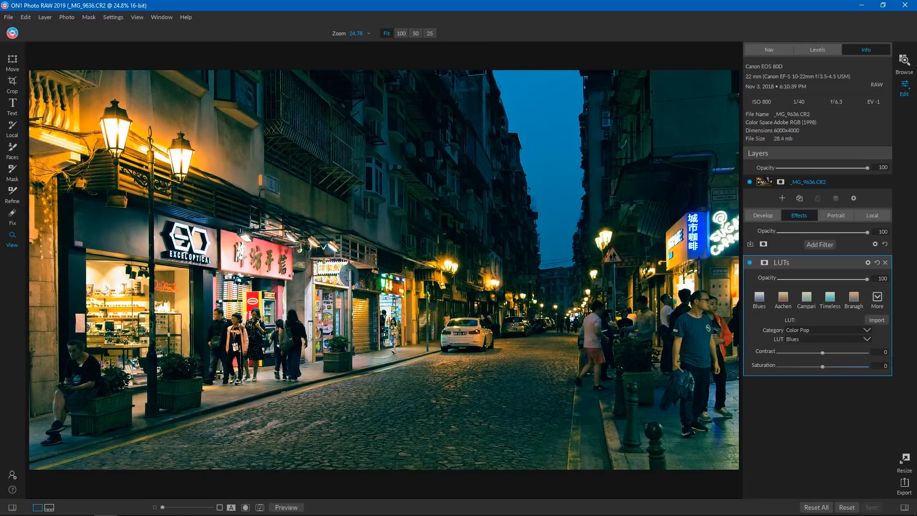
Preview the Color Grading LUTs on the photo and apply Resolute
click(863, 330)
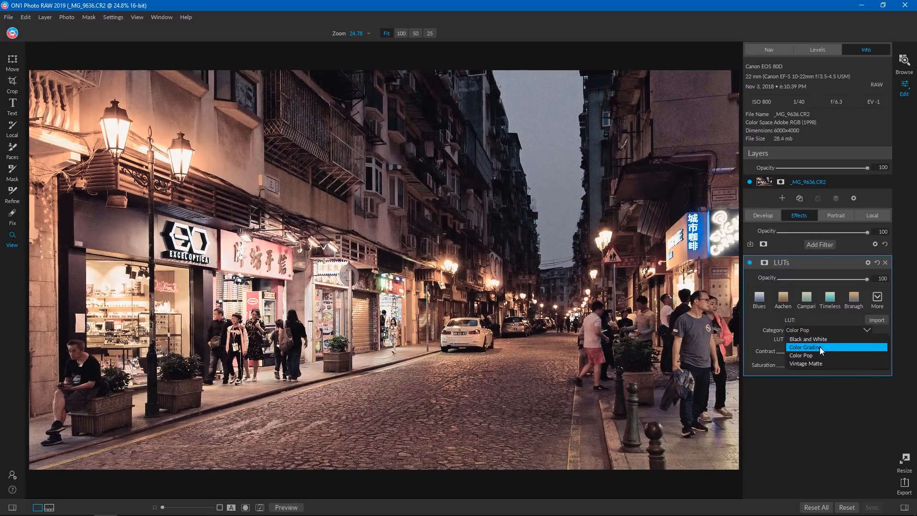
click(820, 347)
click(862, 339)
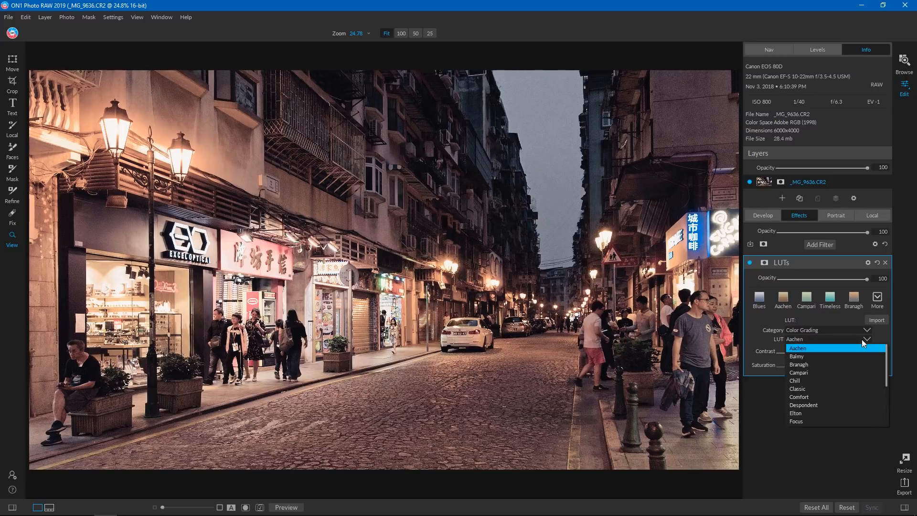
scroll(813, 389, down, 1)
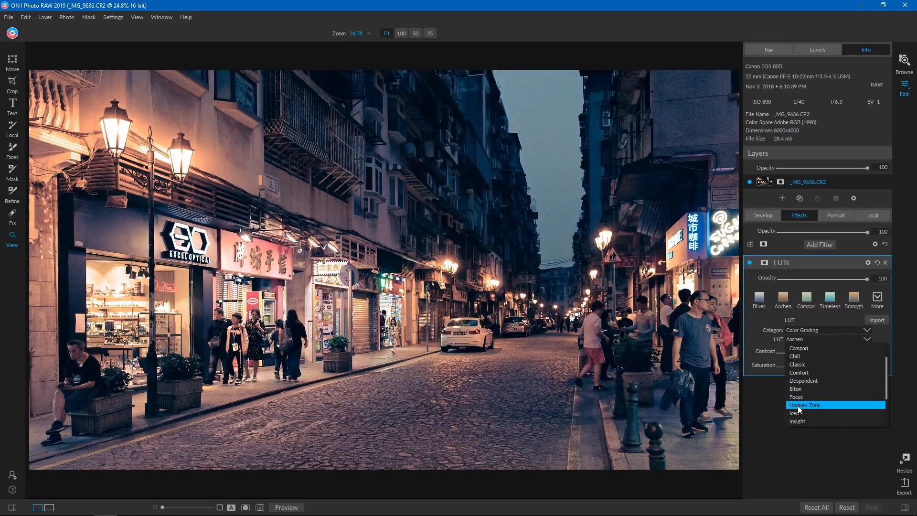
scroll(807, 380, up, 1)
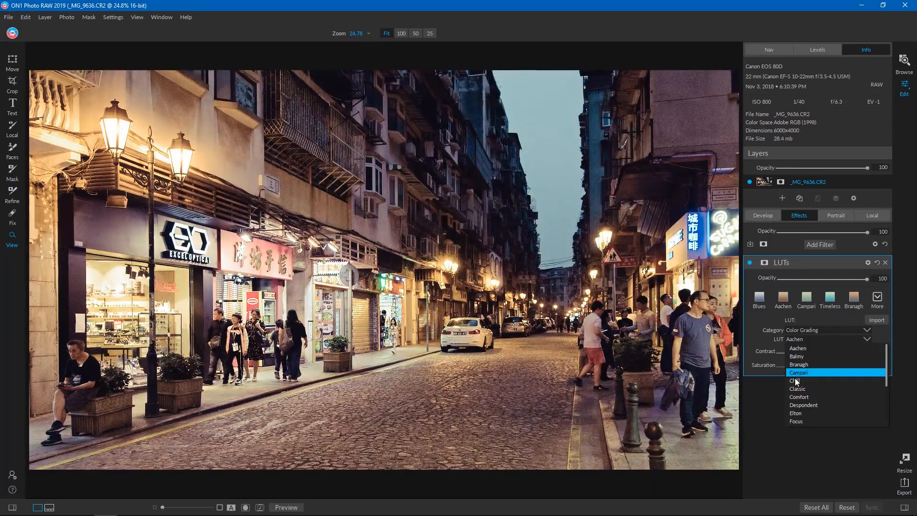
scroll(795, 399, down, 3)
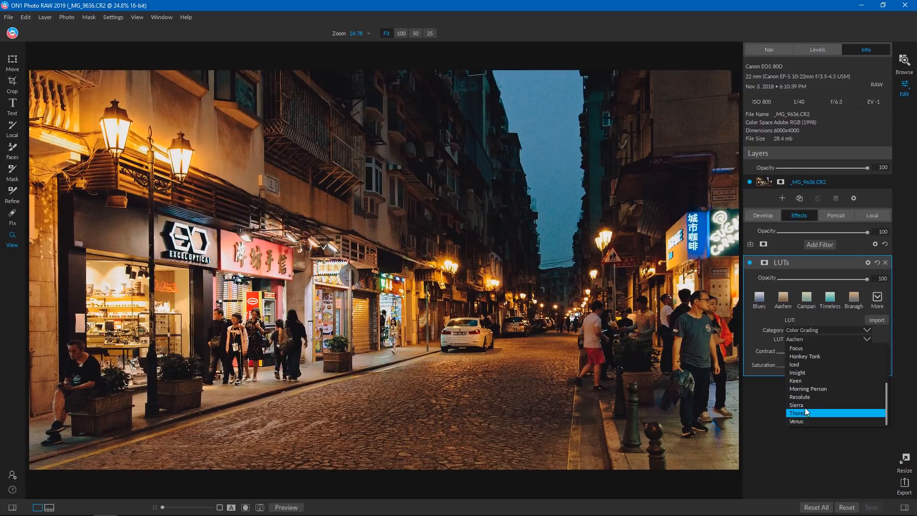
click(804, 397)
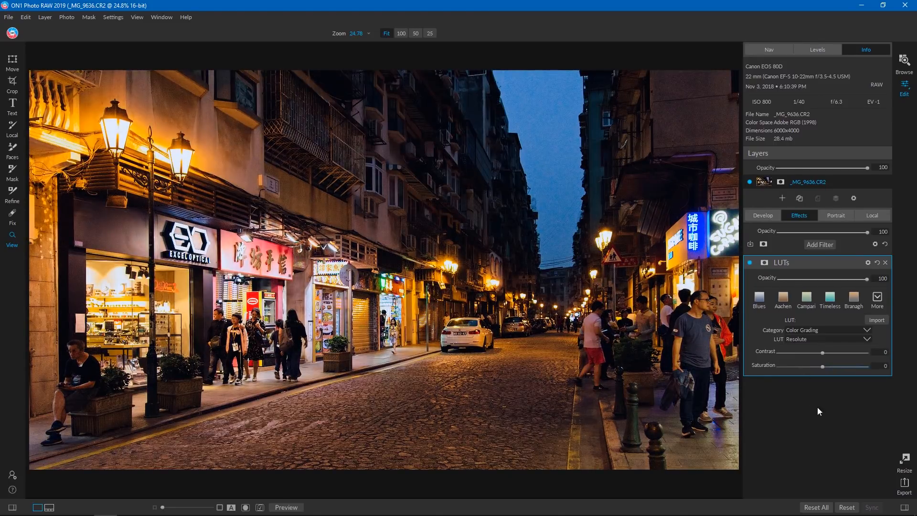
Try opacity, saturation and contrast adjustments on the LUTs filter, returning Opacity to 100 and both other values to 0
drag(866, 276, 874, 303)
mouse_move(824, 368)
mouse_down()
mouse_move(879, 374)
mouse_move(763, 362)
mouse_move(876, 374)
mouse_move(807, 368)
mouse_move(828, 370)
mouse_up()
mouse_move(823, 353)
mouse_down()
mouse_move(868, 354)
mouse_move(778, 354)
mouse_move(830, 357)
mouse_up()
click(884, 352)
text(0)
key(Return)
Add a Glow filter above the LUTs filter and view its mask options
click(824, 244)
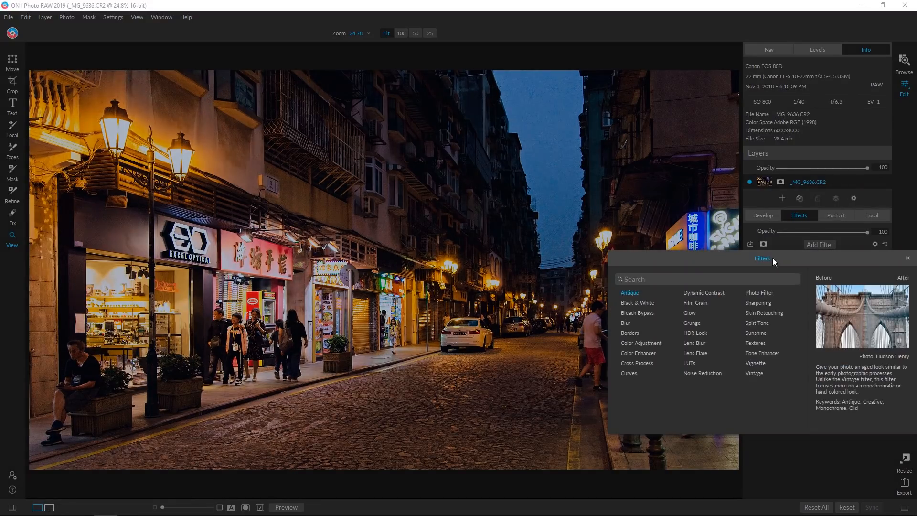
click(697, 314)
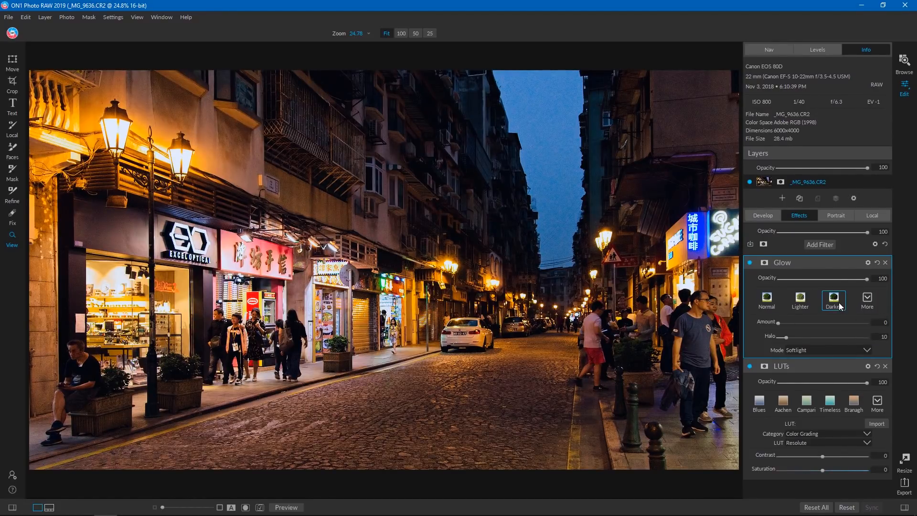
click(764, 262)
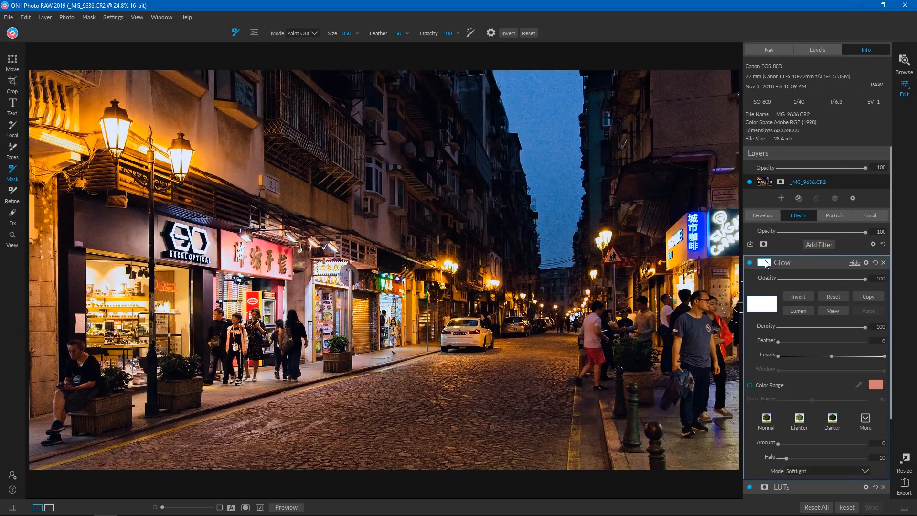
click(855, 263)
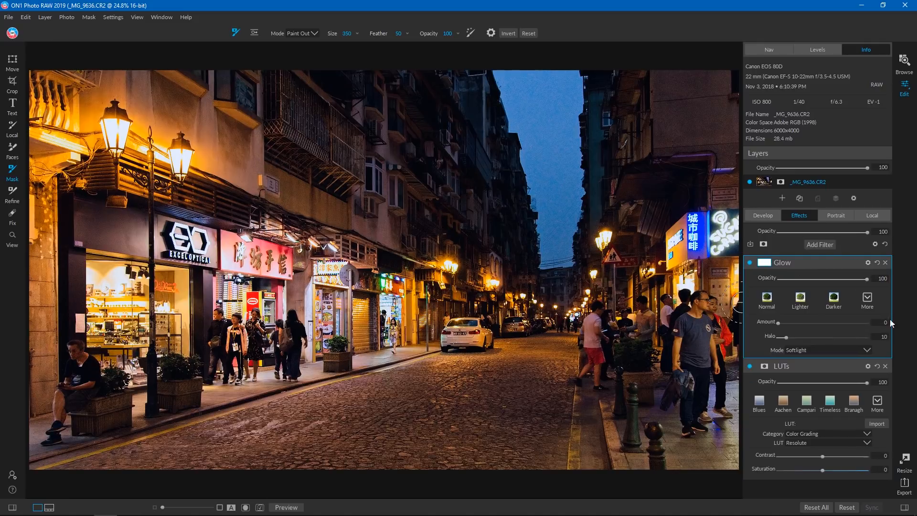
Apply the Dreamland style to the Glow filter and try its opacity, returning it to 100
click(868, 299)
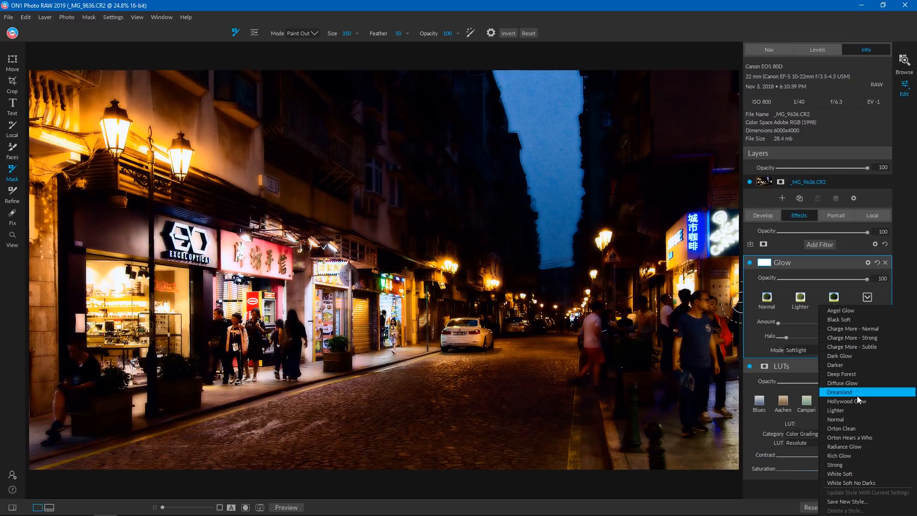
click(857, 395)
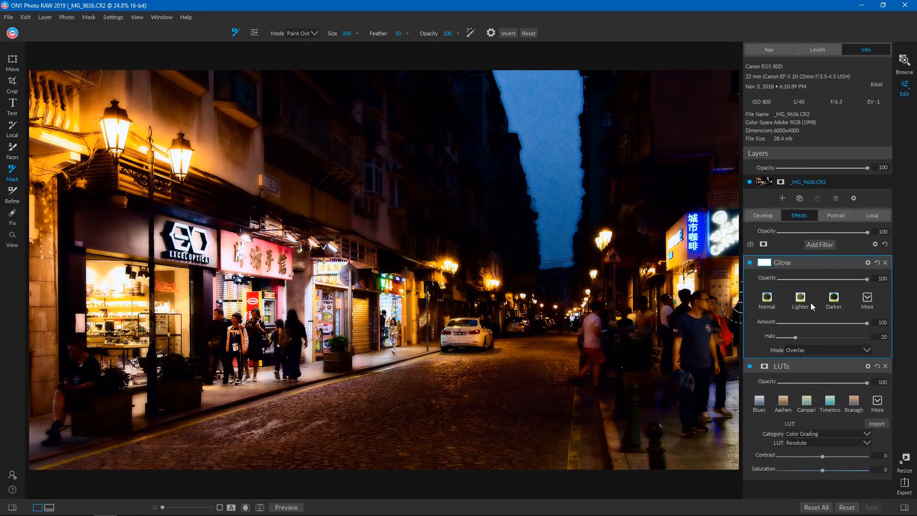
mouse_move(866, 279)
mouse_down()
mouse_move(789, 280)
mouse_move(872, 289)
mouse_up()
Try different Levels values on the Glow filter's mask
click(764, 263)
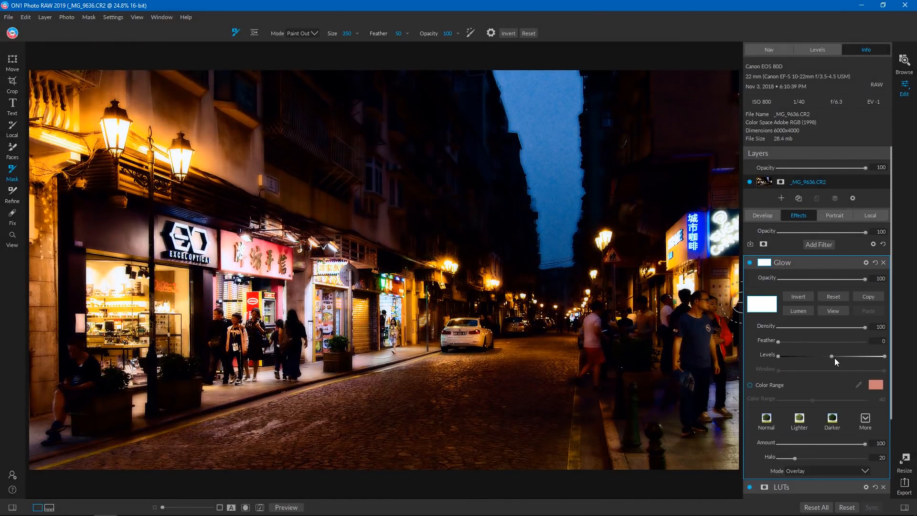
drag(885, 357, 843, 357)
drag(827, 356, 771, 357)
Try a luminosity mask with a narrowed Window range on the Glow filter, and reset the mask
click(798, 311)
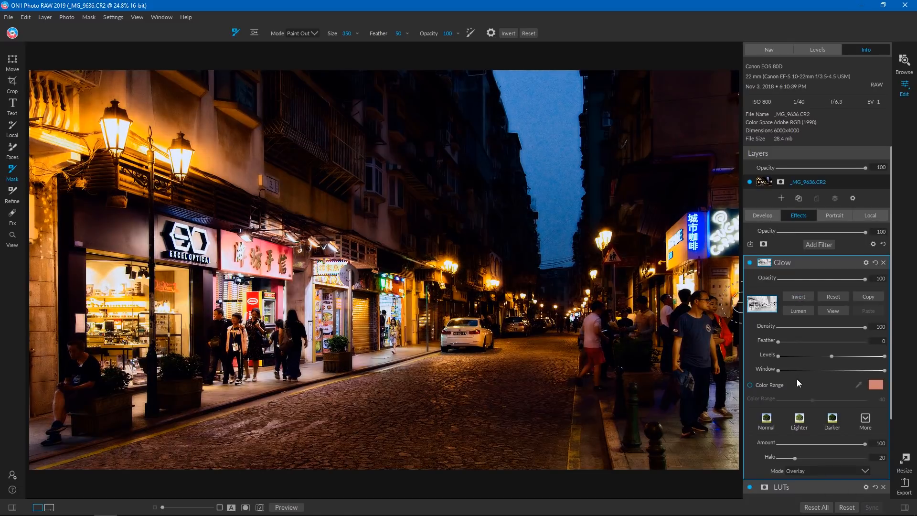
drag(884, 371, 910, 382)
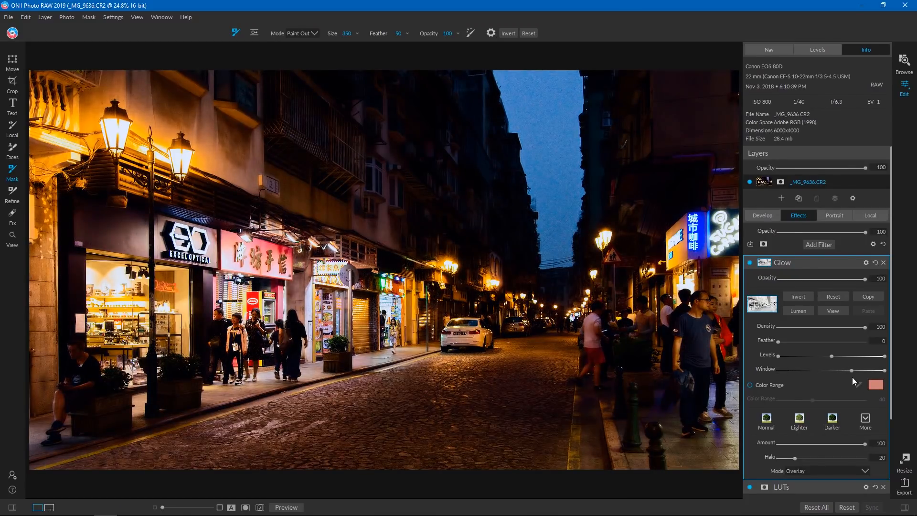
right_click(755, 307)
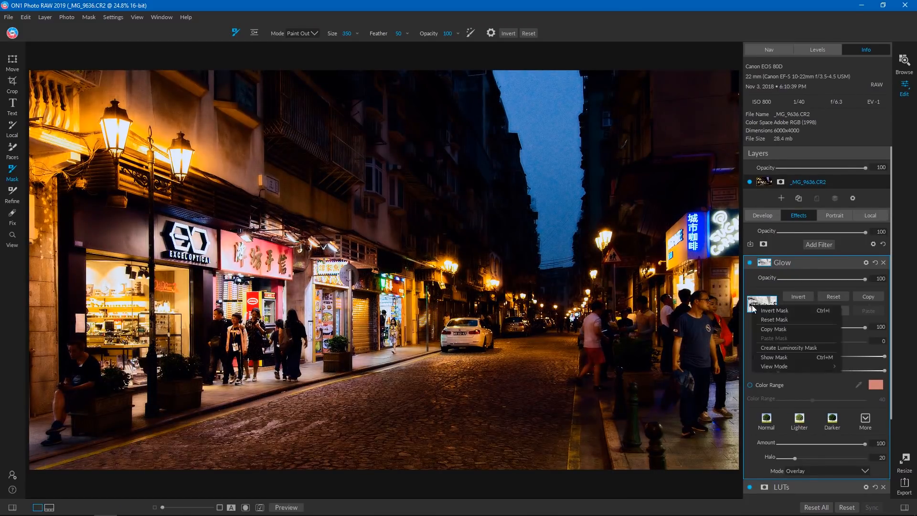
click(773, 321)
click(769, 264)
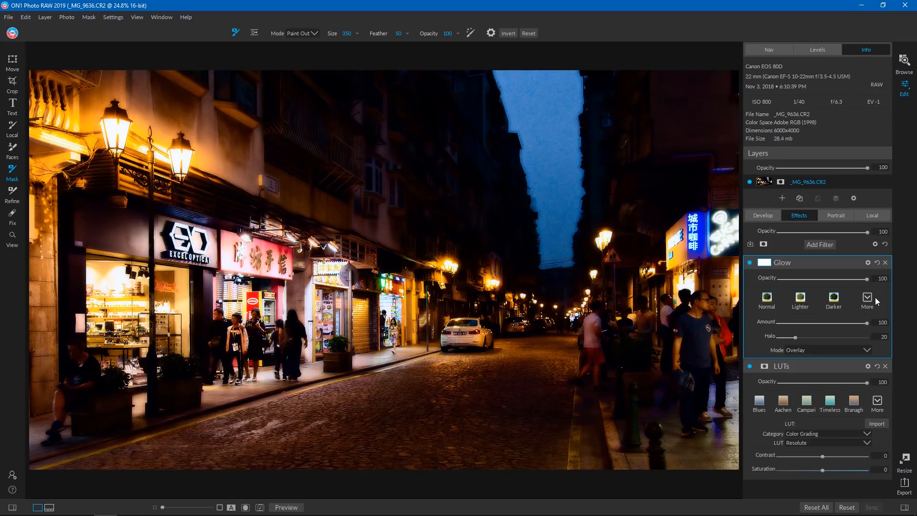
Reduce the Glow filter's amount to 59 and its opacity to 73
drag(868, 323, 832, 331)
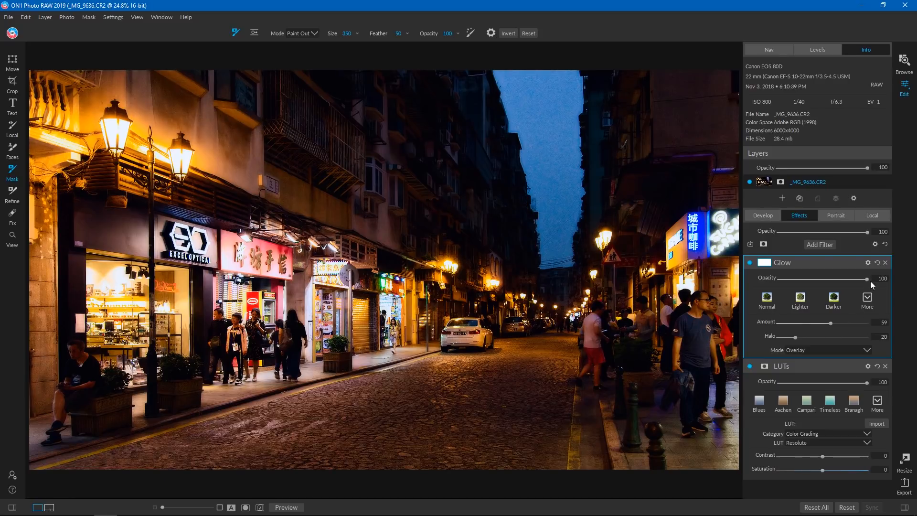
drag(843, 279, 825, 280)
click(821, 243)
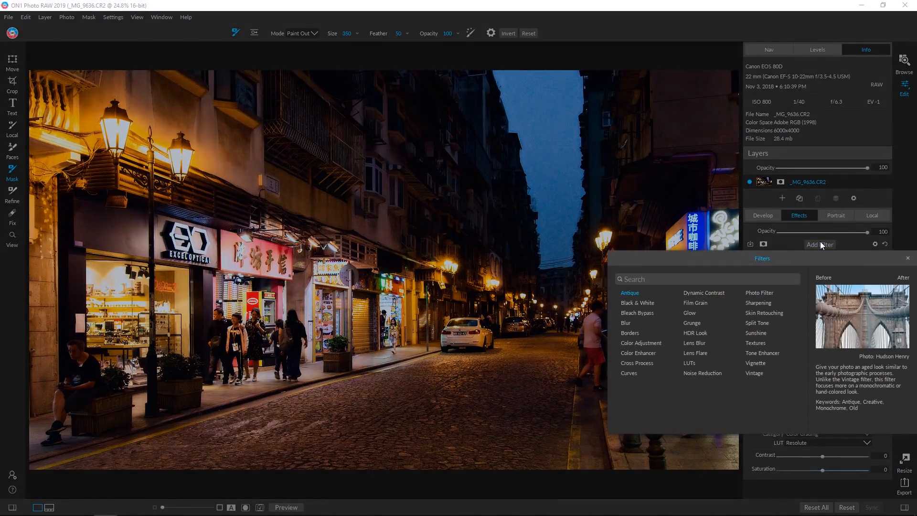
click(755, 373)
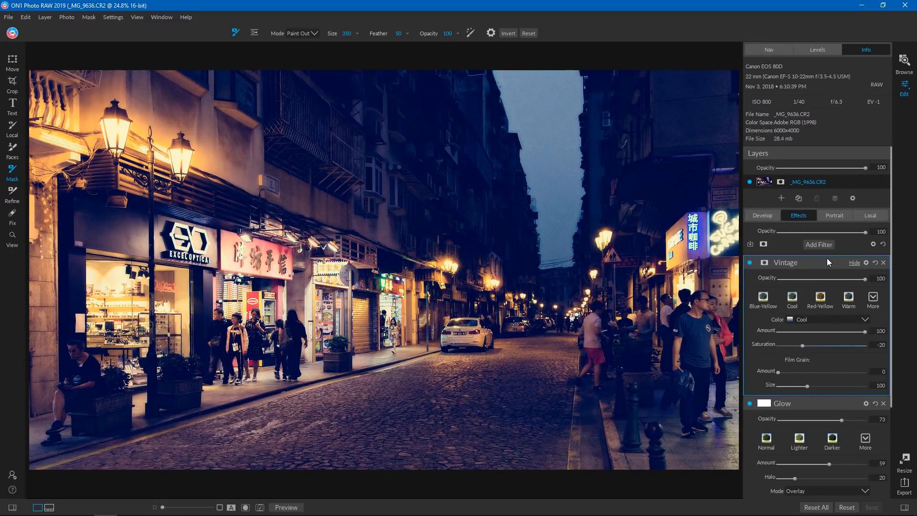
click(882, 263)
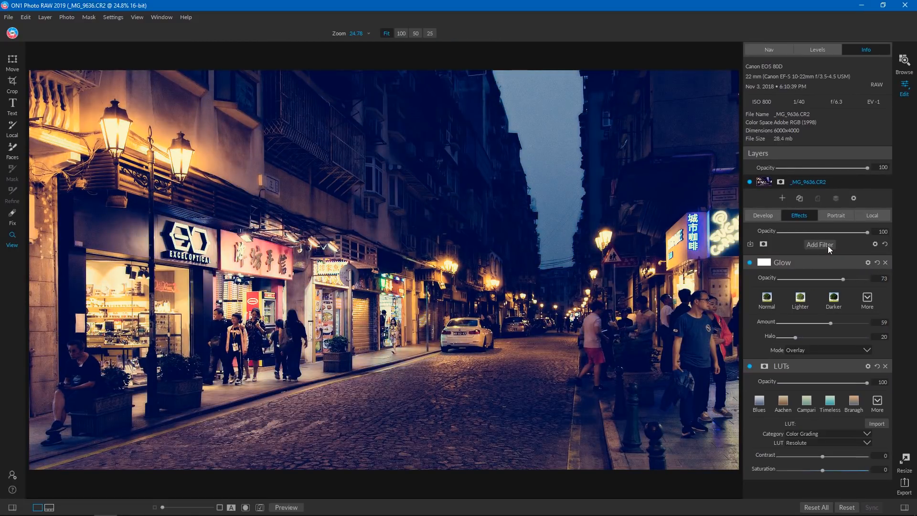
Add a Vignette filter above the Glow filter and apply the Big Softy style with brightness at -100
click(827, 245)
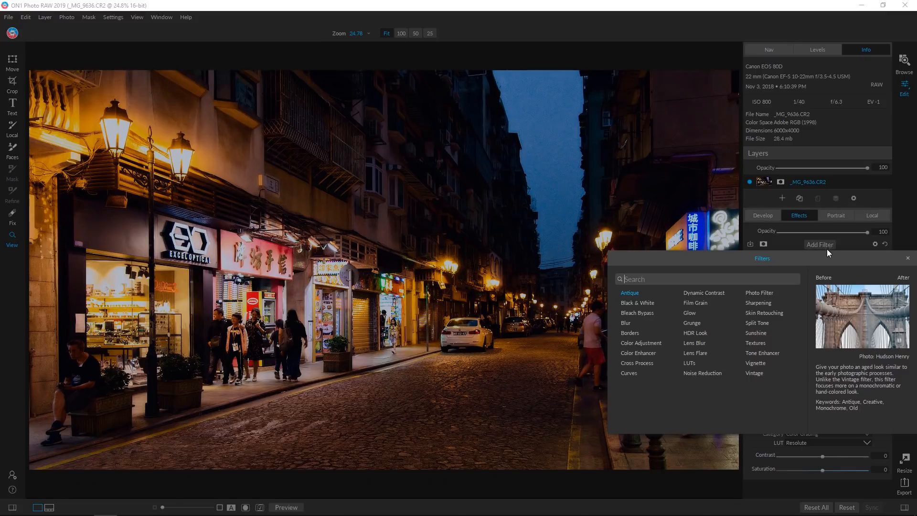
click(759, 363)
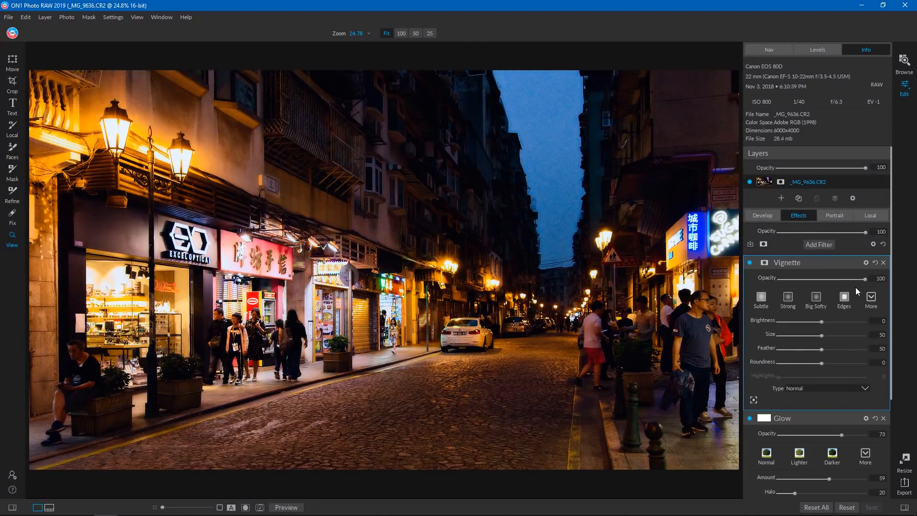
click(817, 298)
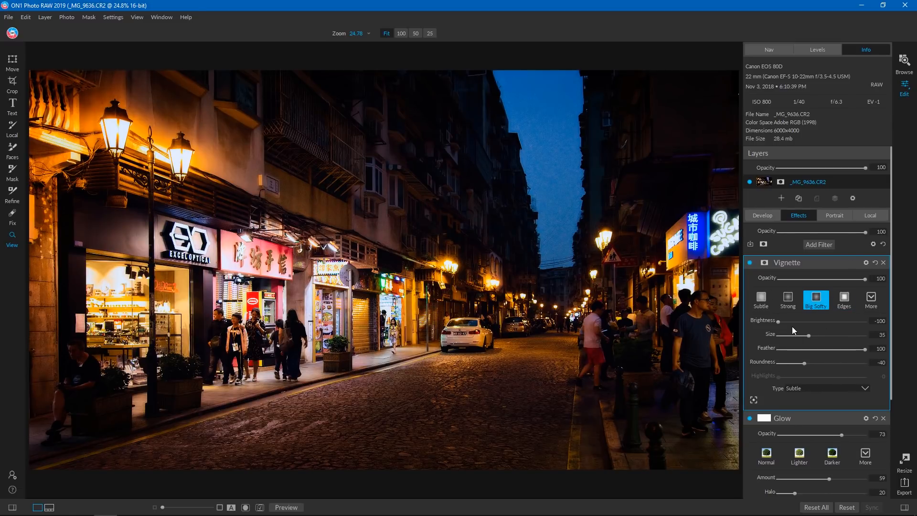
drag(779, 322, 737, 326)
Brighten the photo's develop tone settings with midtones at 4 and exposure at 0.3
click(754, 215)
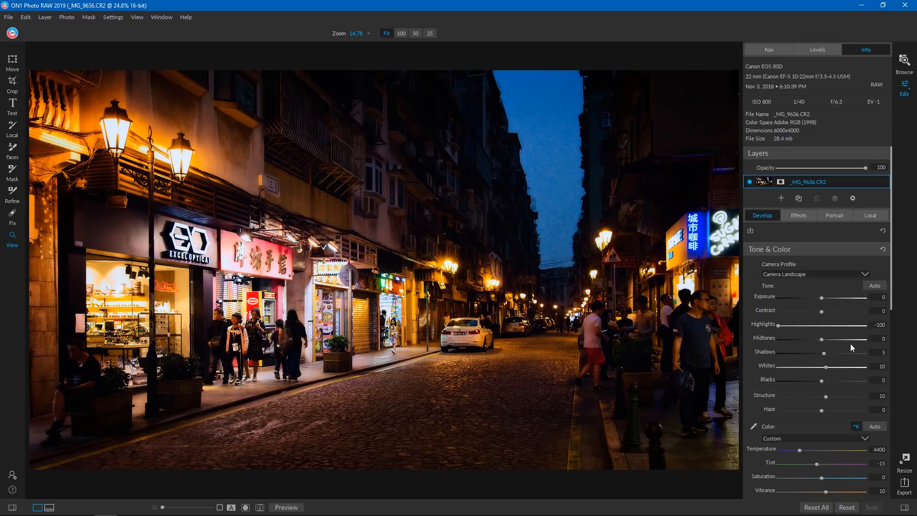
mouse_move(822, 340)
mouse_down()
mouse_move(835, 339)
mouse_move(827, 341)
mouse_up()
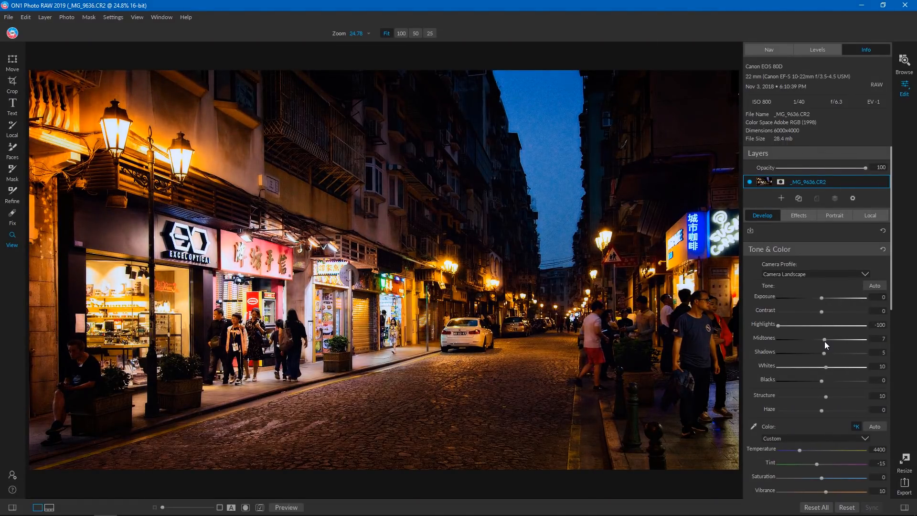
drag(823, 298, 824, 297)
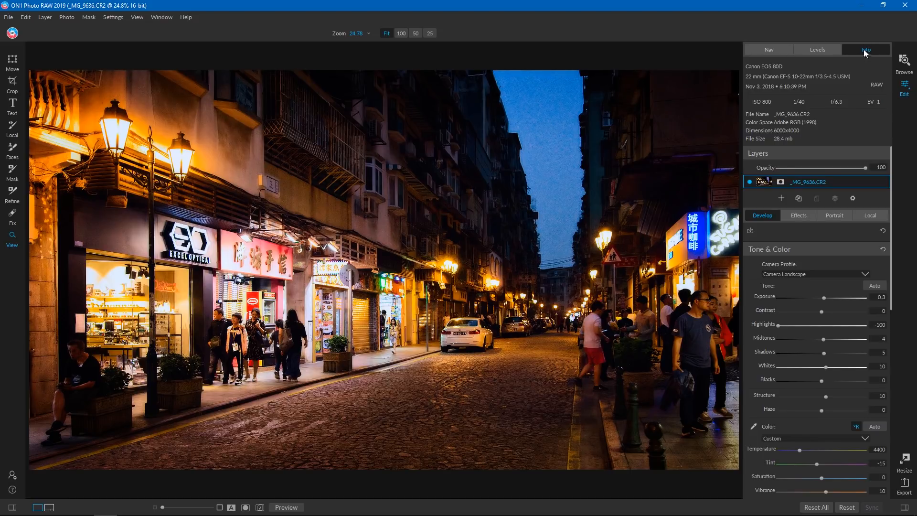
View the photo's levels histogram and navigator preview, and return to the camera and file information
click(830, 50)
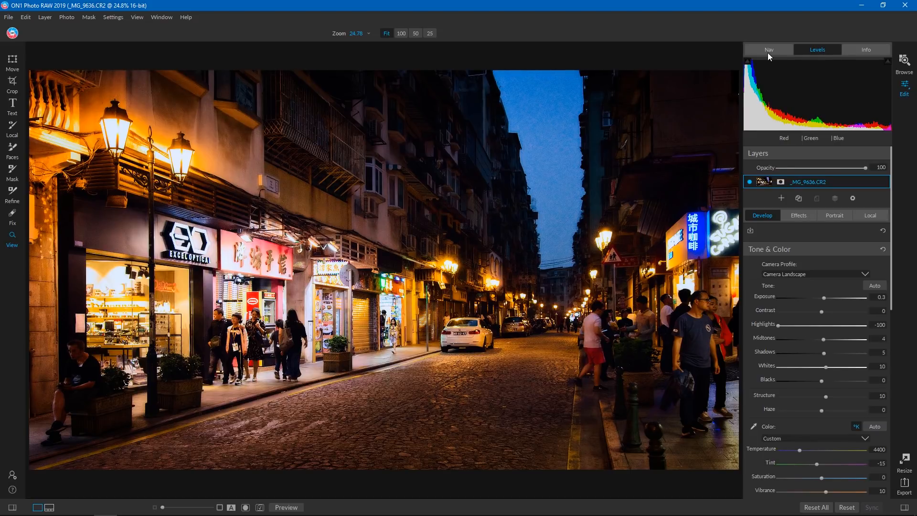
click(769, 53)
click(818, 49)
click(863, 51)
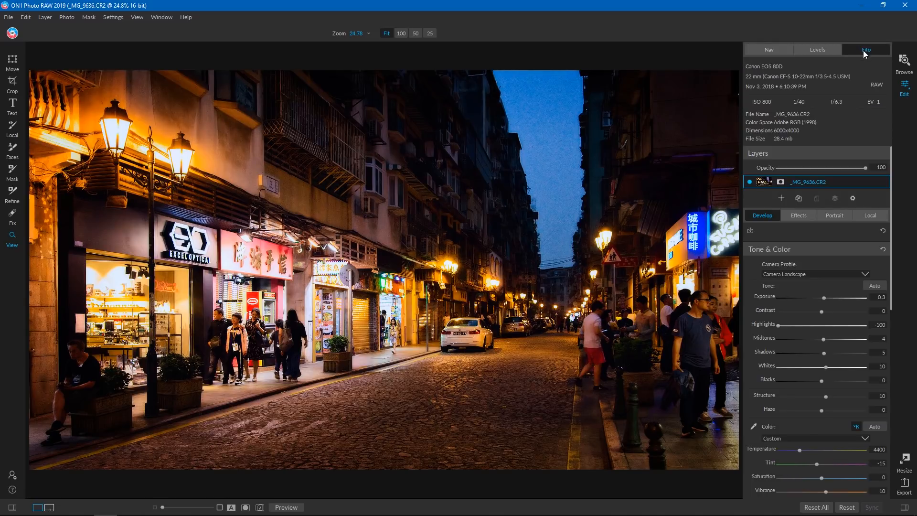